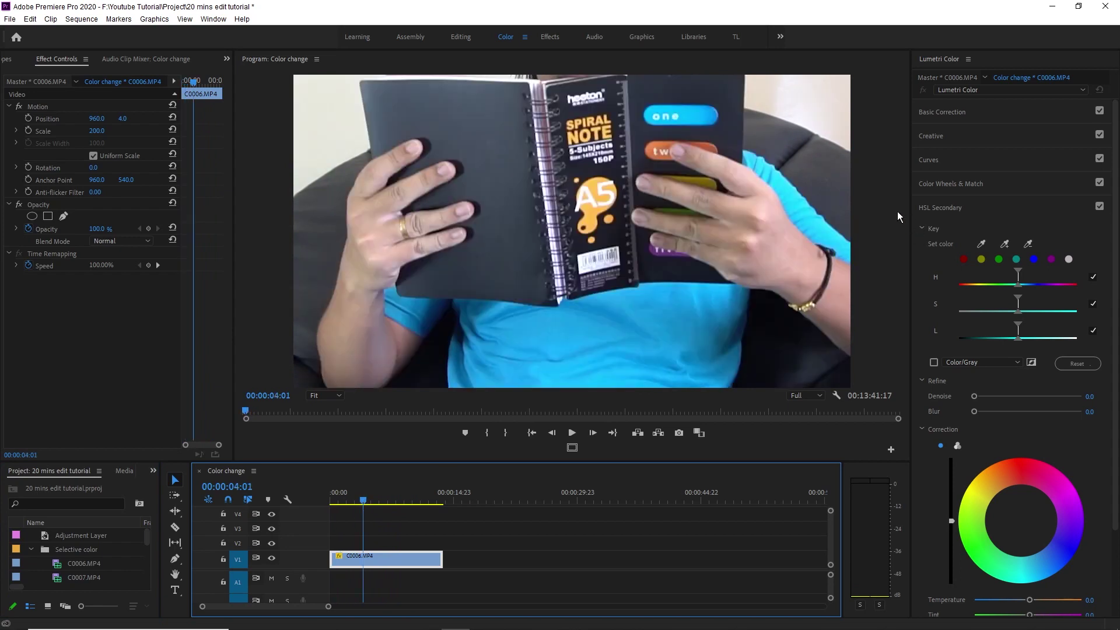
# Step: Apply a basic correction to the clip with Temperature 15.7, Exposure -0.3, Contrast 13.5 and Shadows -24.3
pyautogui.click(953, 111)
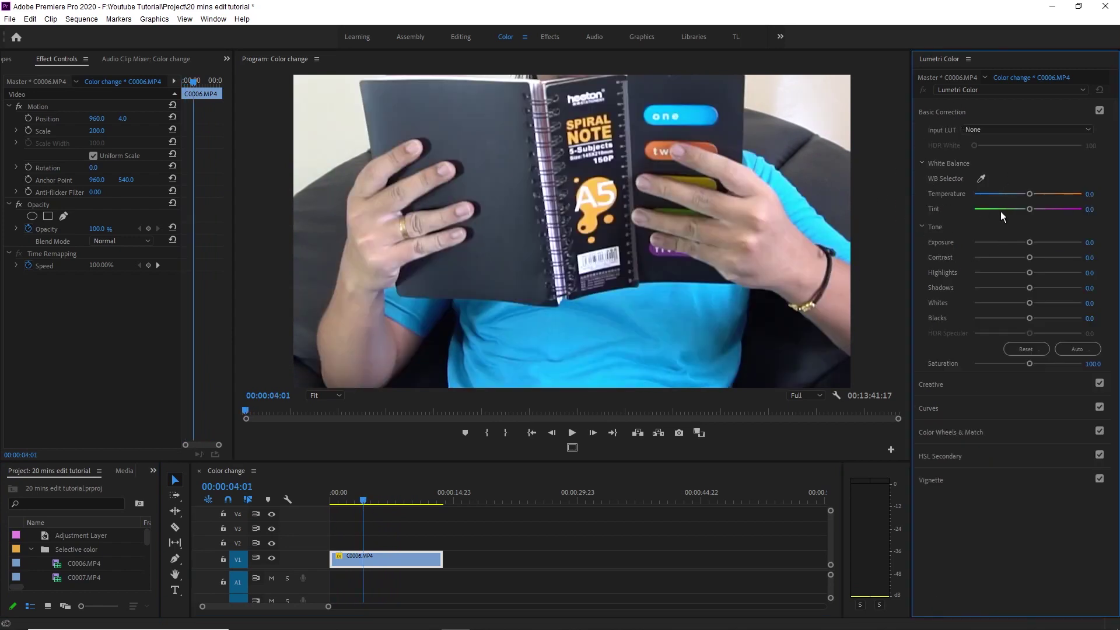
pyautogui.moveTo(1029, 243); pyautogui.dragTo(1014, 289)
pyautogui.moveTo(1033, 195); pyautogui.dragTo(1037, 197)
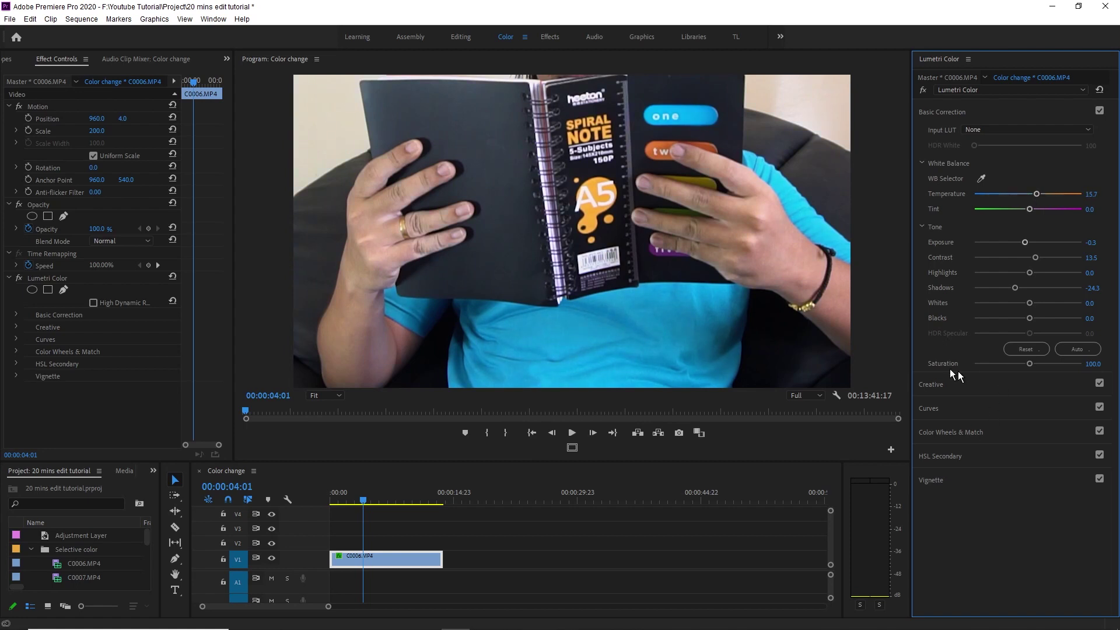
# Step: Split the C0006.MP4 clip into three segments, placing the second cut at 00:00:11:14
pyautogui.click(364, 504)
pyautogui.moveTo(363, 504); pyautogui.dragTo(427, 506)
pyautogui.press('c')
pyautogui.click(386, 559)
pyautogui.click(426, 559)
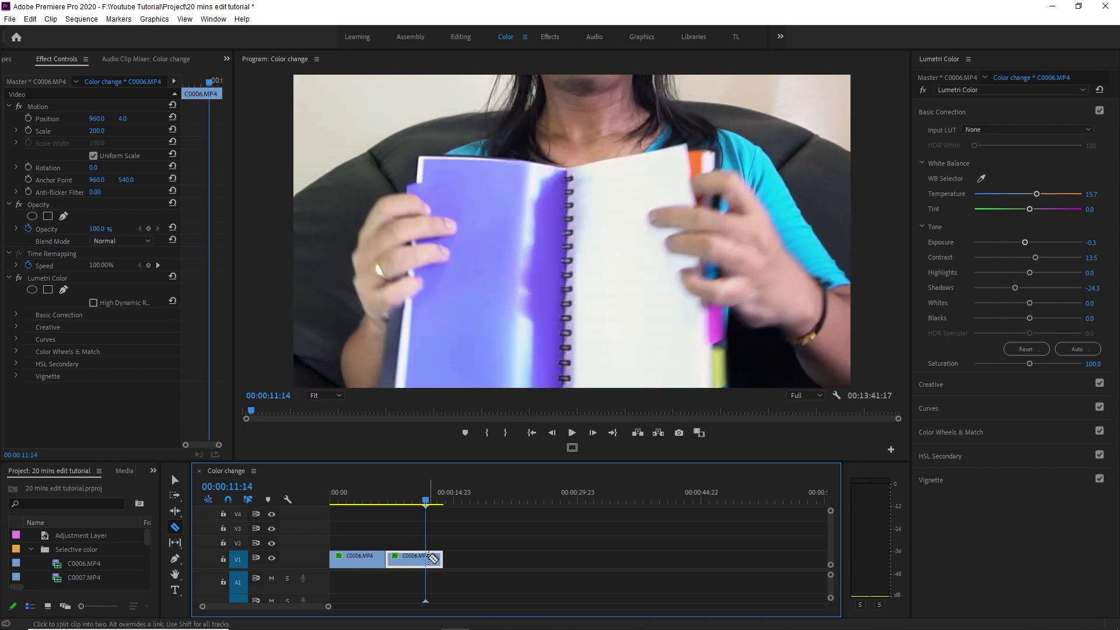
pyautogui.press('v')
# Step: Sample the blue shirt in the middle segment at 00:00:07:07 as the HSL Secondary key colour
pyautogui.click(419, 505)
pyautogui.moveTo(418, 505); pyautogui.dragTo(371, 517)
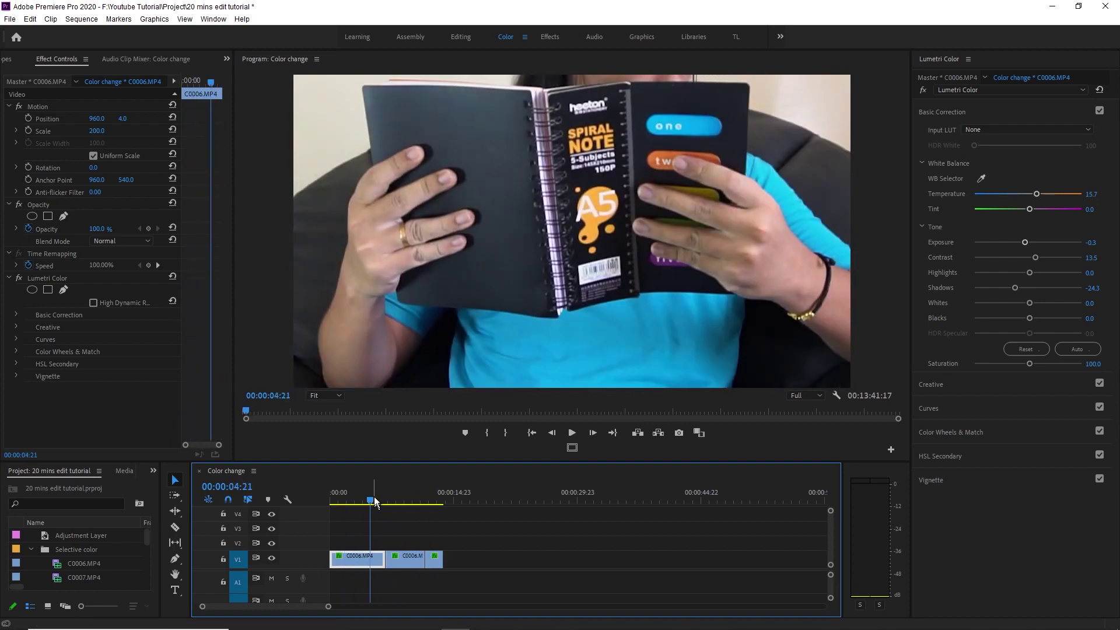
pyautogui.moveTo(372, 499); pyautogui.dragTo(392, 502)
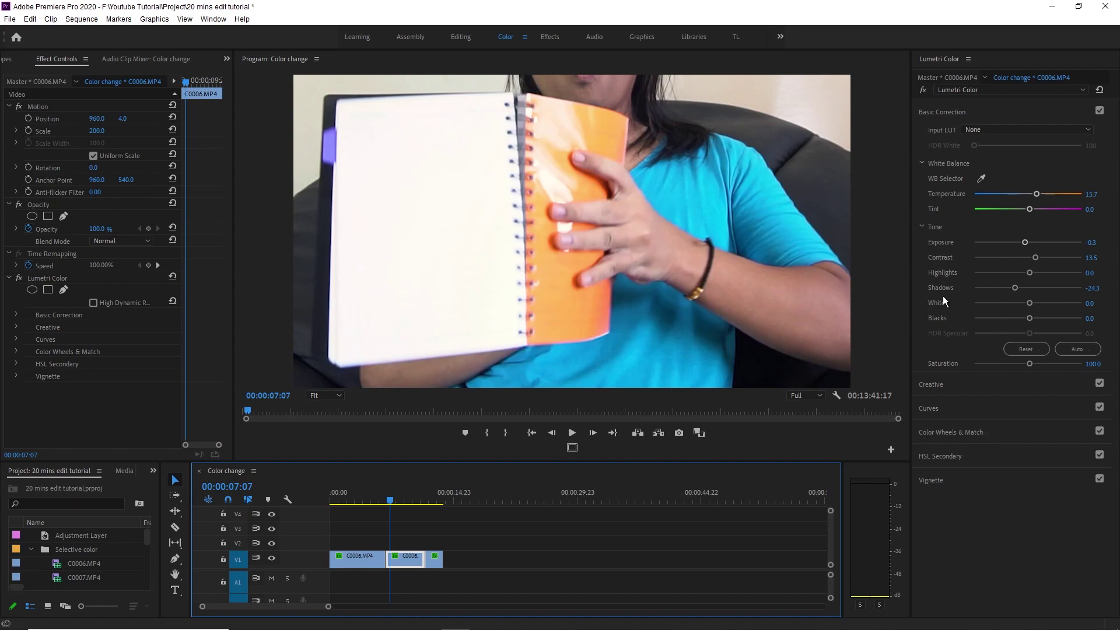
pyautogui.click(991, 458)
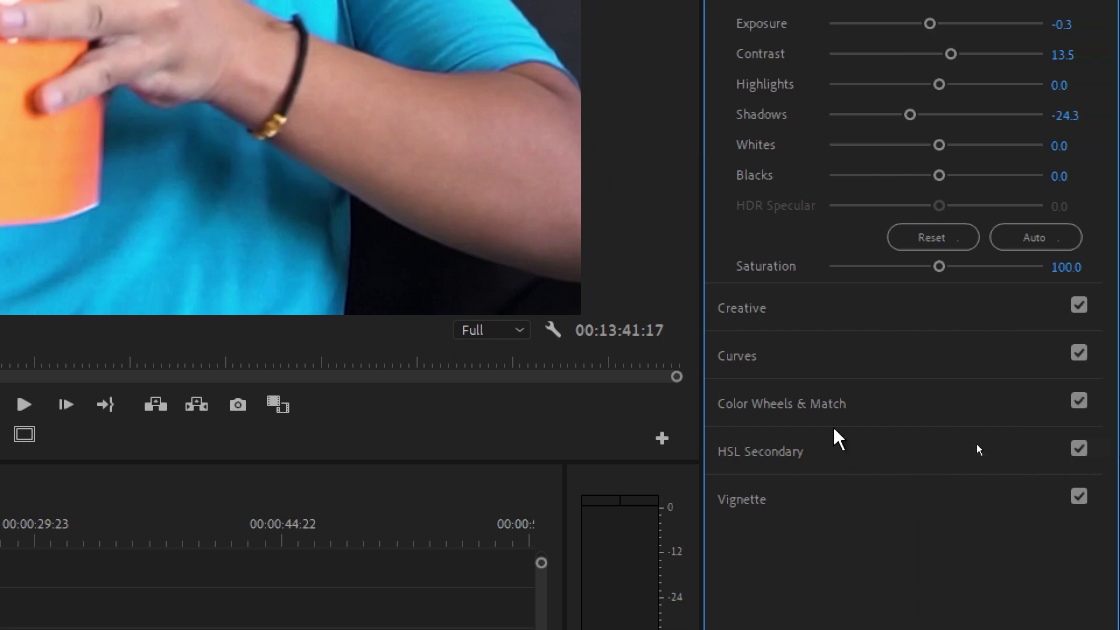
pyautogui.click(829, 462)
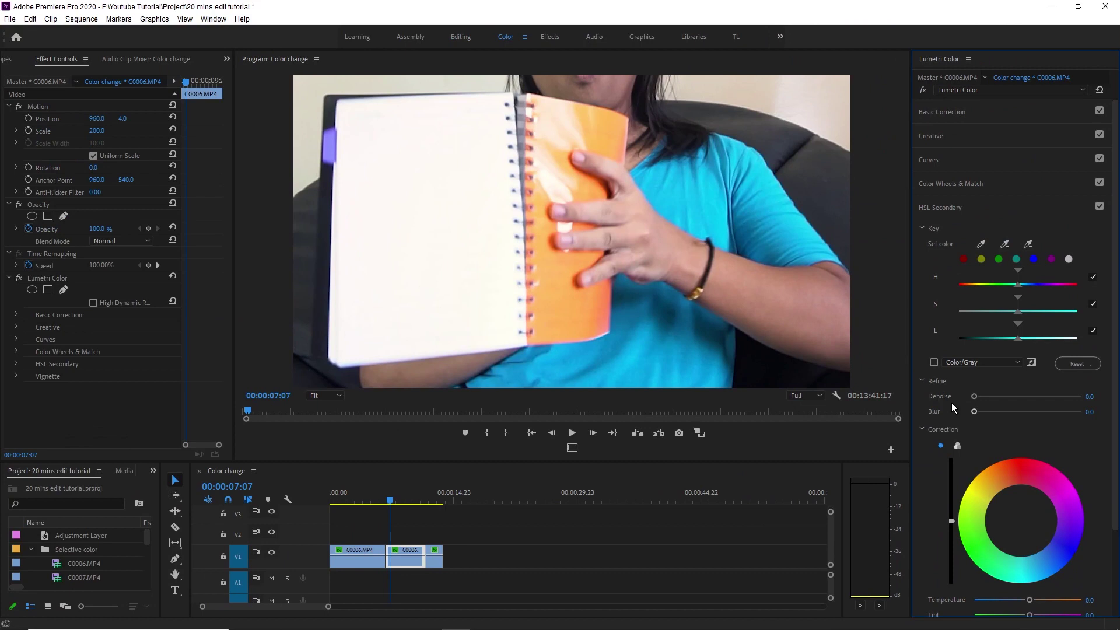
pyautogui.click(982, 245)
pyautogui.click(982, 245)
pyautogui.click(647, 327)
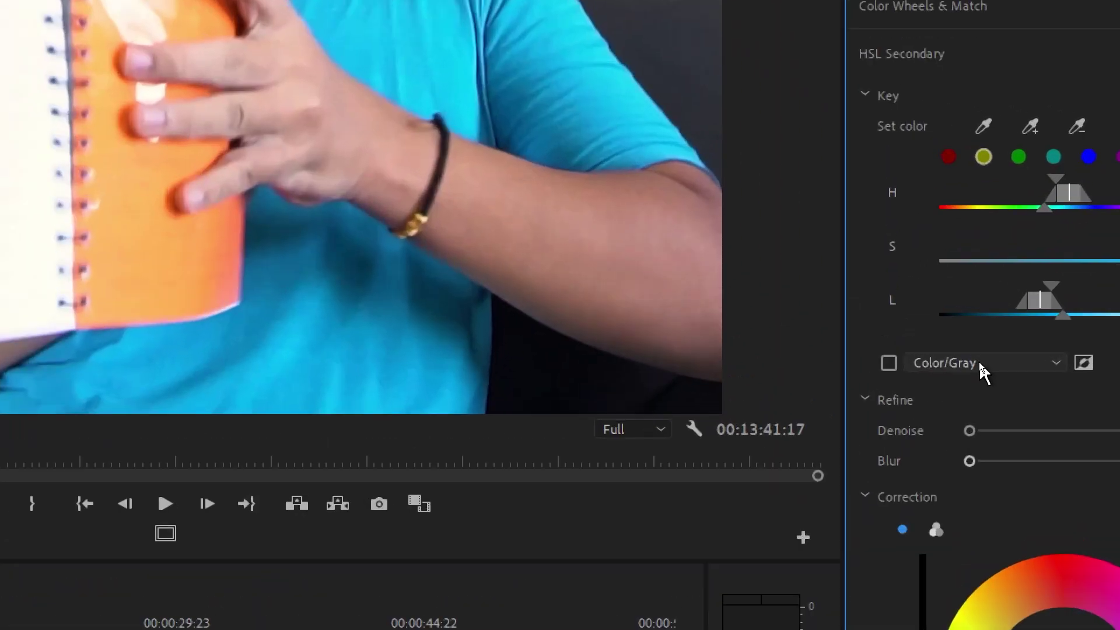
# Step: Show the Color/Gray mask and widen the key's luminance and saturation ranges, adjusting hue to isolate the blue shirt
pyautogui.click(889, 363)
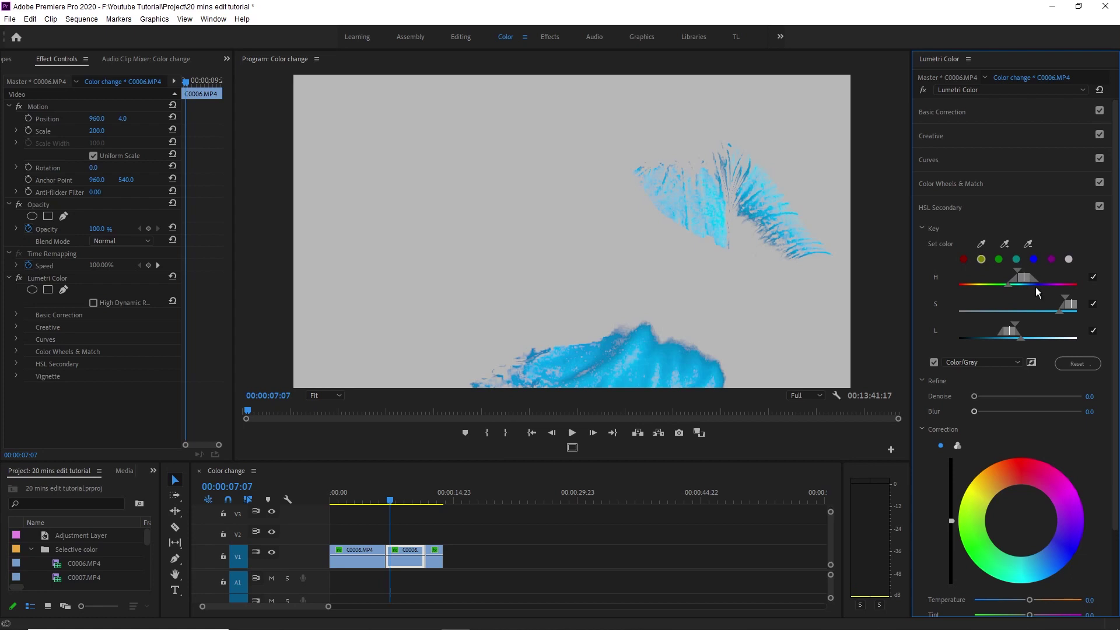
pyautogui.moveTo(1018, 338); pyautogui.dragTo(1049, 326)
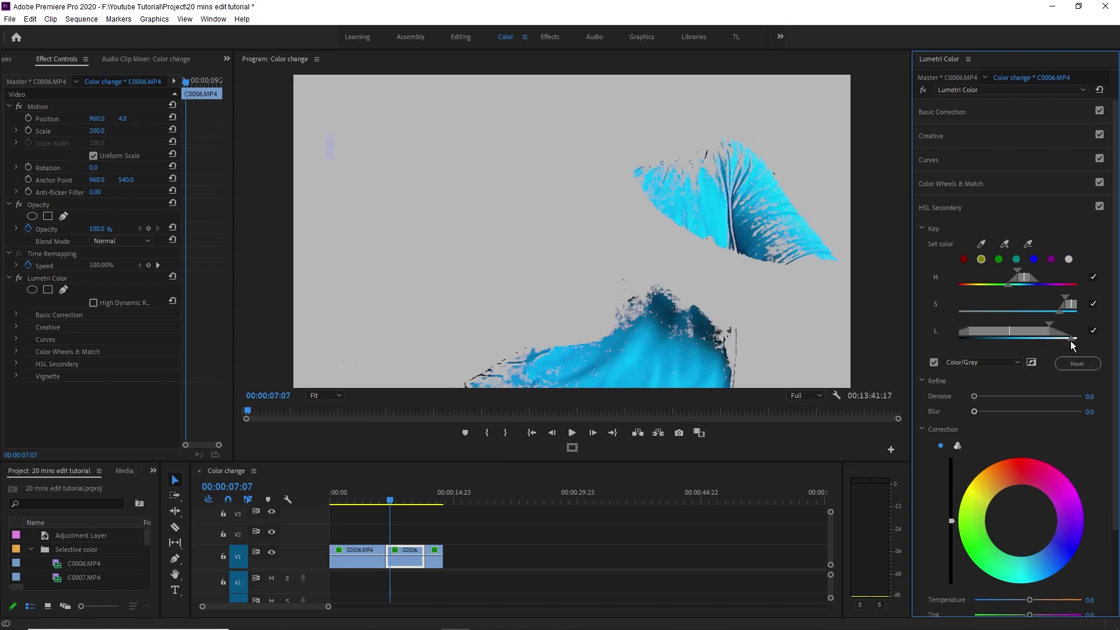
pyautogui.moveTo(1071, 302); pyautogui.dragTo(1023, 302)
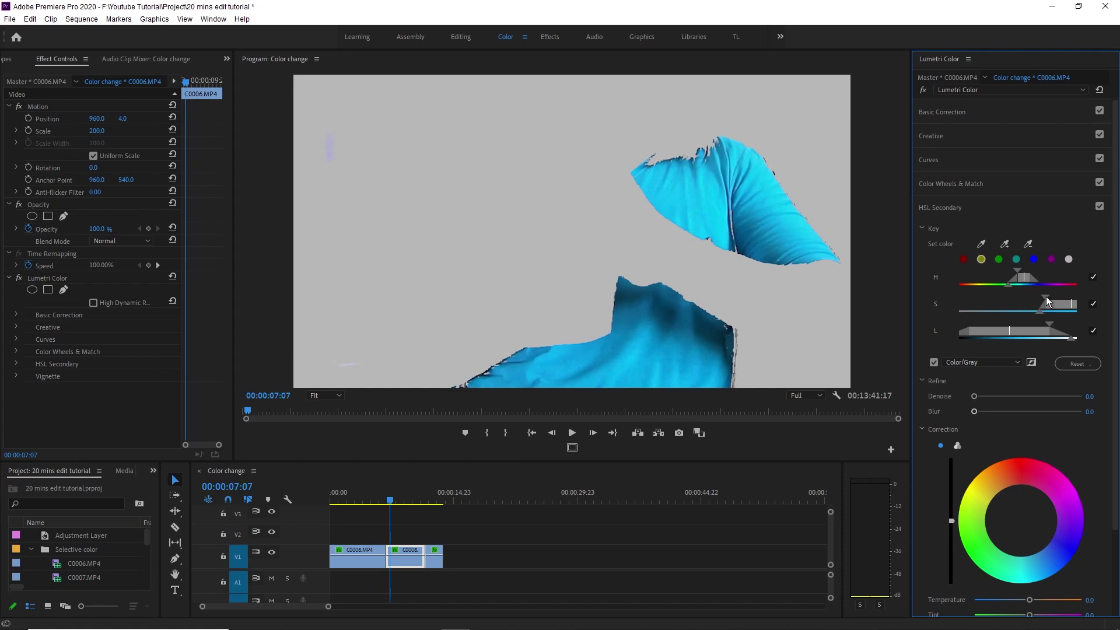
pyautogui.moveTo(1048, 296); pyautogui.dragTo(1019, 272)
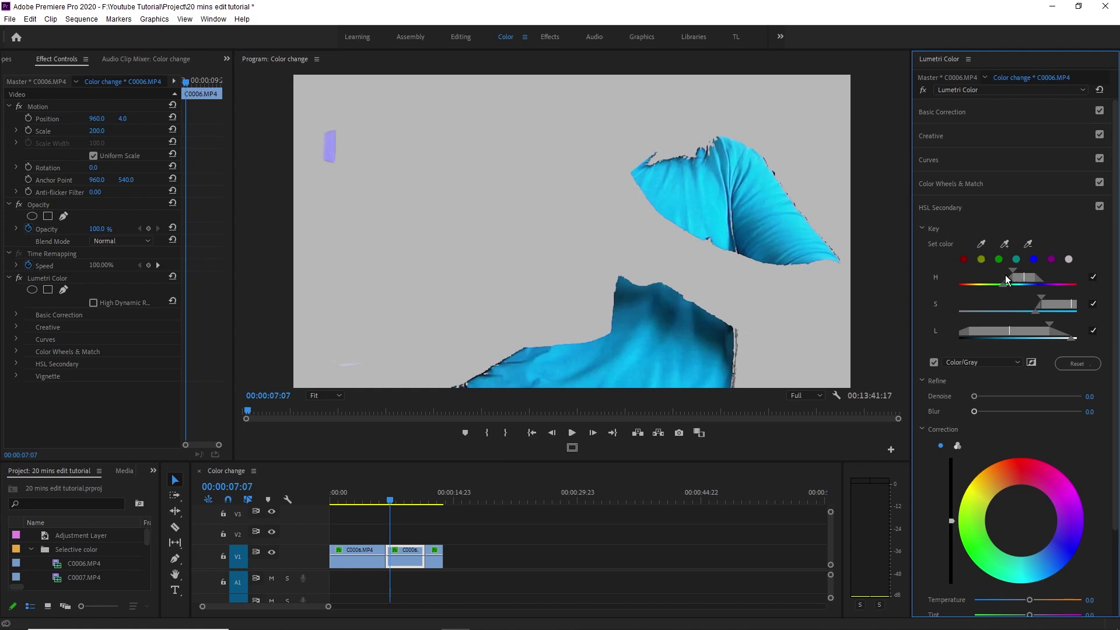
pyautogui.moveTo(1012, 268); pyautogui.dragTo(1020, 267)
# Step: Switch the mask view to White/Black, narrow the luminance range and soften the lower saturation limit to clean stray areas
pyautogui.click(974, 360)
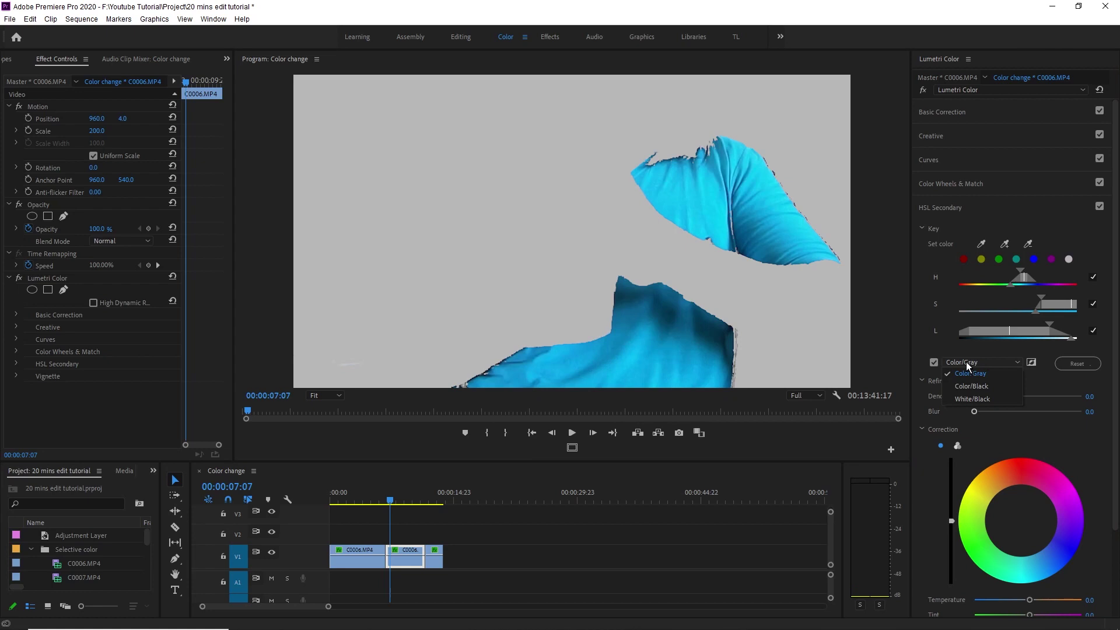
pyautogui.click(989, 397)
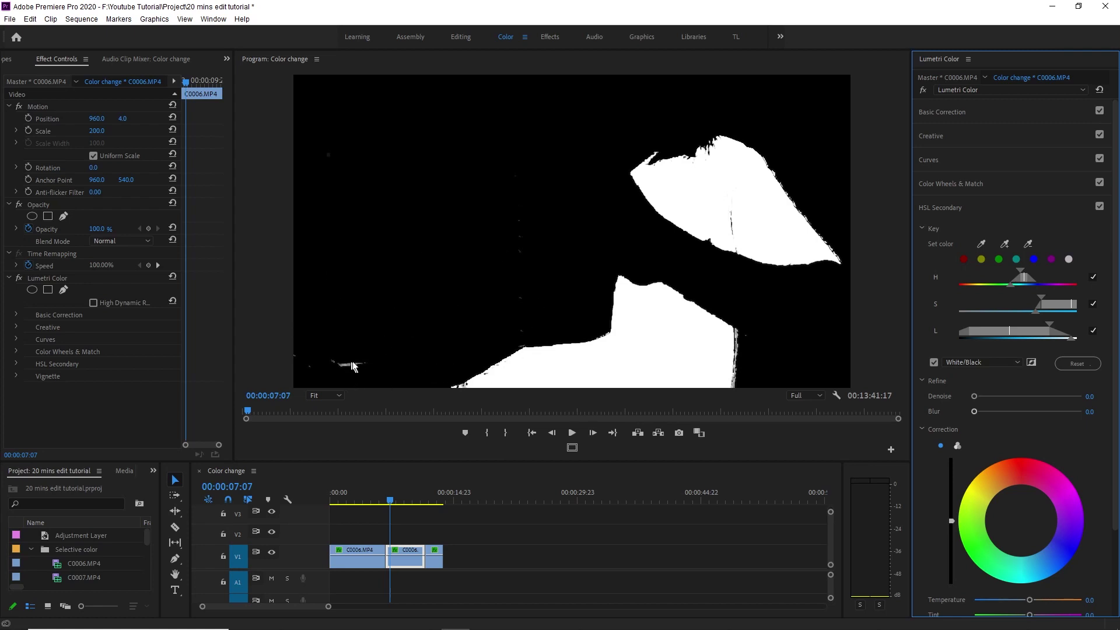
pyautogui.moveTo(1049, 324); pyautogui.dragTo(1030, 326)
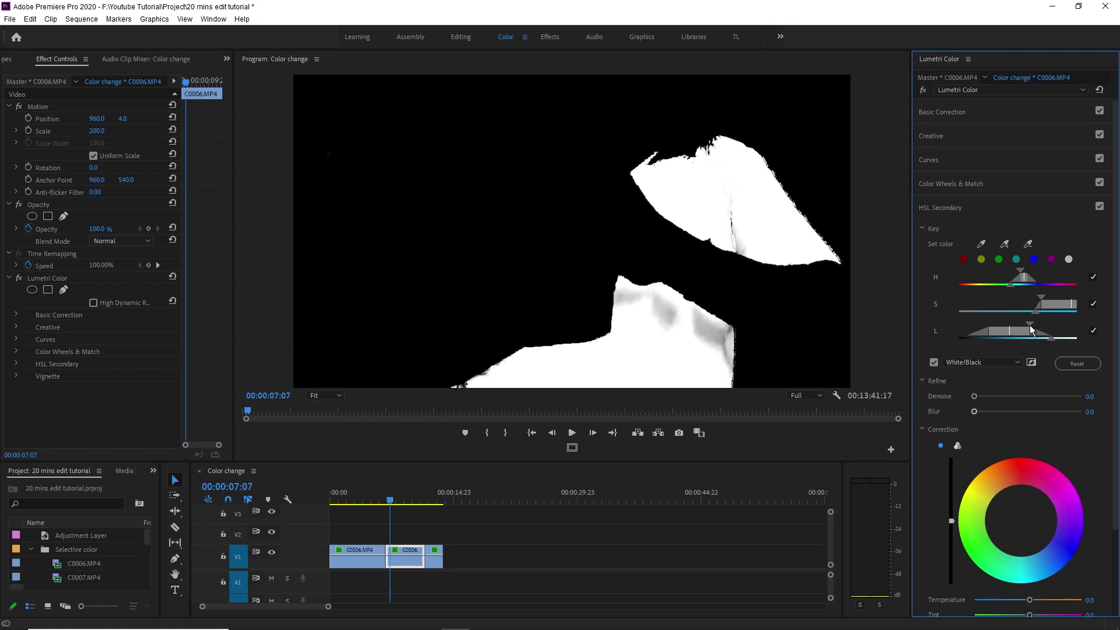
pyautogui.moveTo(1035, 312); pyautogui.dragTo(1027, 312)
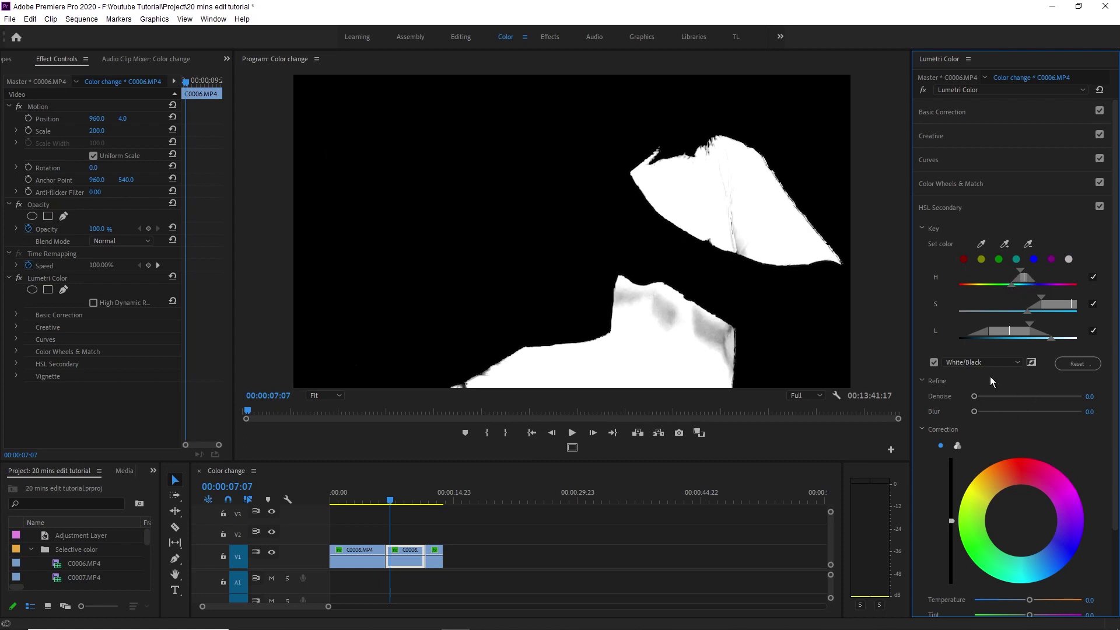
# Step: Set the key's Denoise to 18.4 and turn off the mask preview
pyautogui.moveTo(974, 396); pyautogui.dragTo(980, 396)
pyautogui.click(933, 363)
pyautogui.click(933, 363)
pyautogui.click(933, 362)
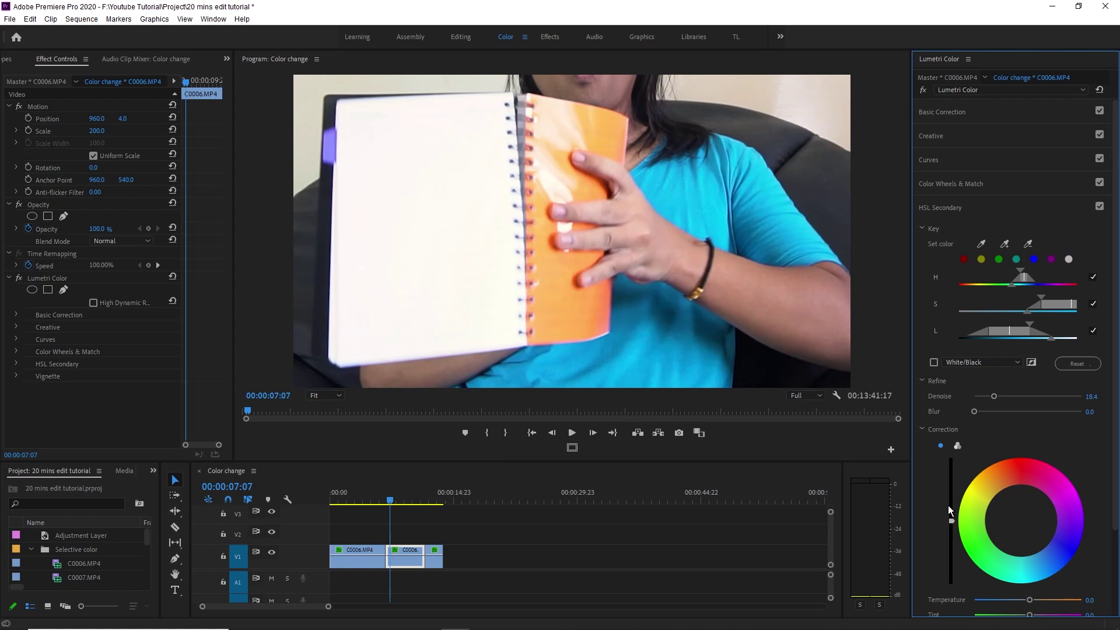
# Step: Switch the HSL Secondary correction to three-way wheels and push shadows, midtones and highlights fully toward orange-red
pyautogui.click(958, 446)
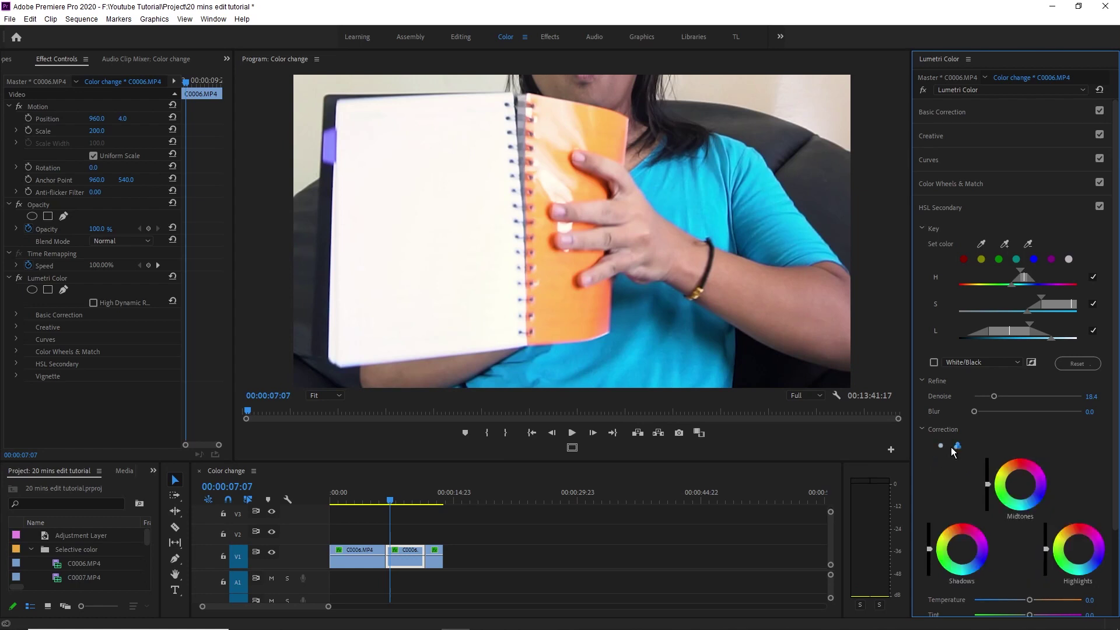
pyautogui.scroll(-3, 942, 481)
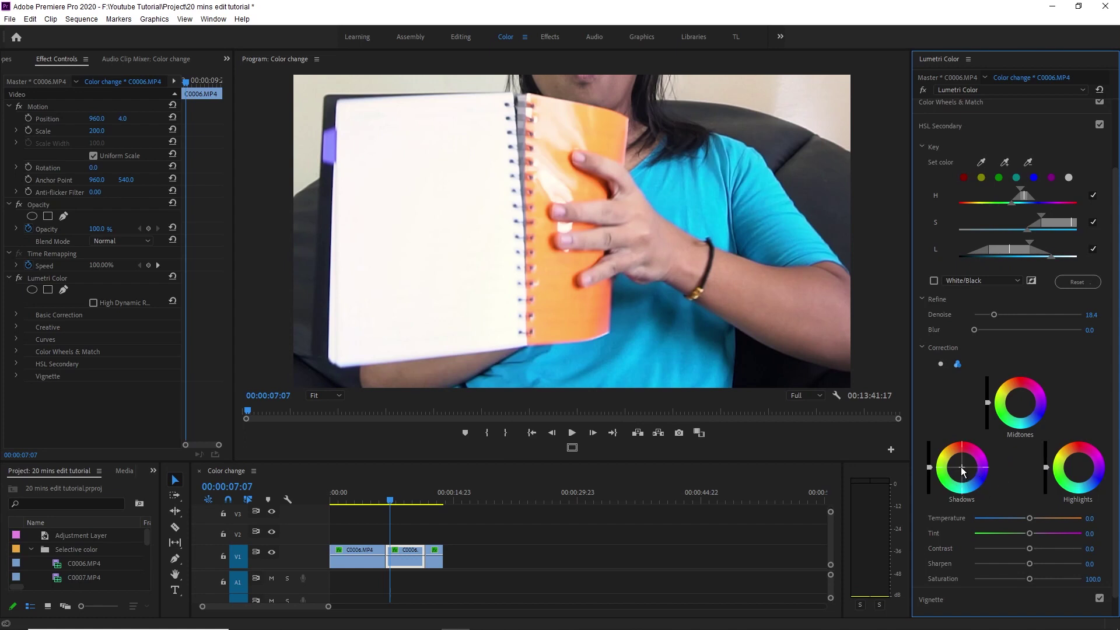
pyautogui.moveTo(963, 472); pyautogui.dragTo(951, 443)
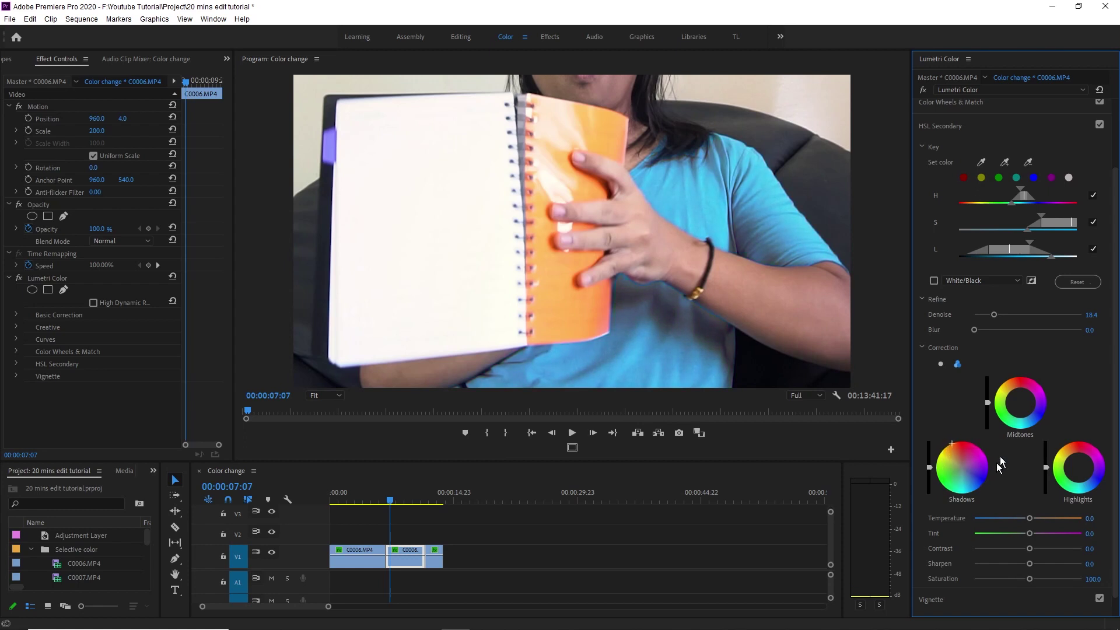
pyautogui.moveTo(1018, 399); pyautogui.dragTo(1007, 380)
pyautogui.moveTo(1079, 467); pyautogui.dragTo(1068, 444)
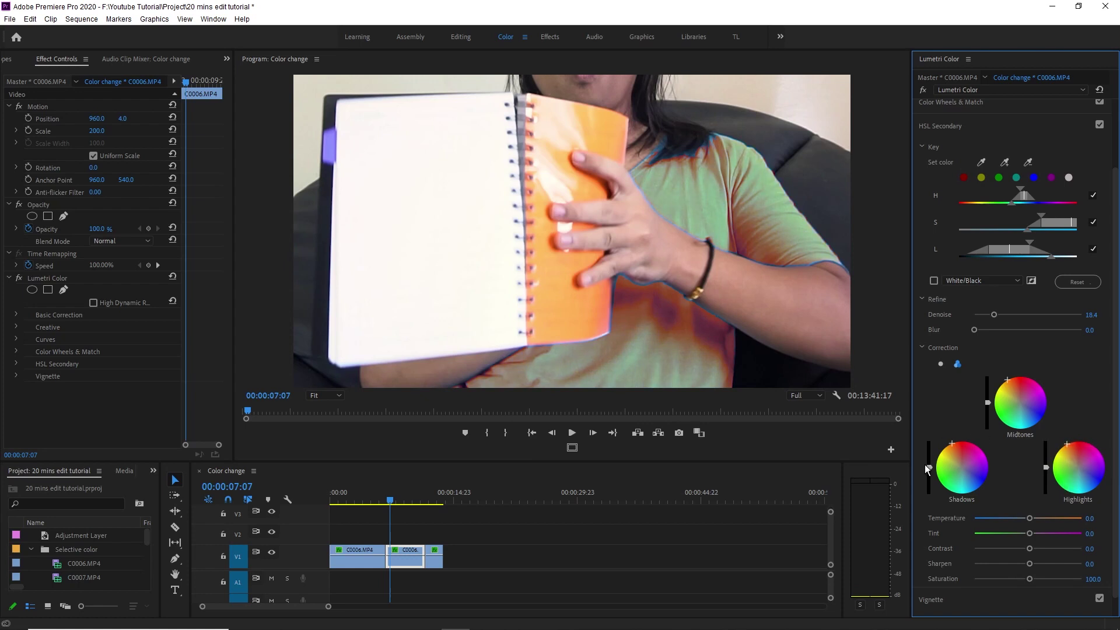
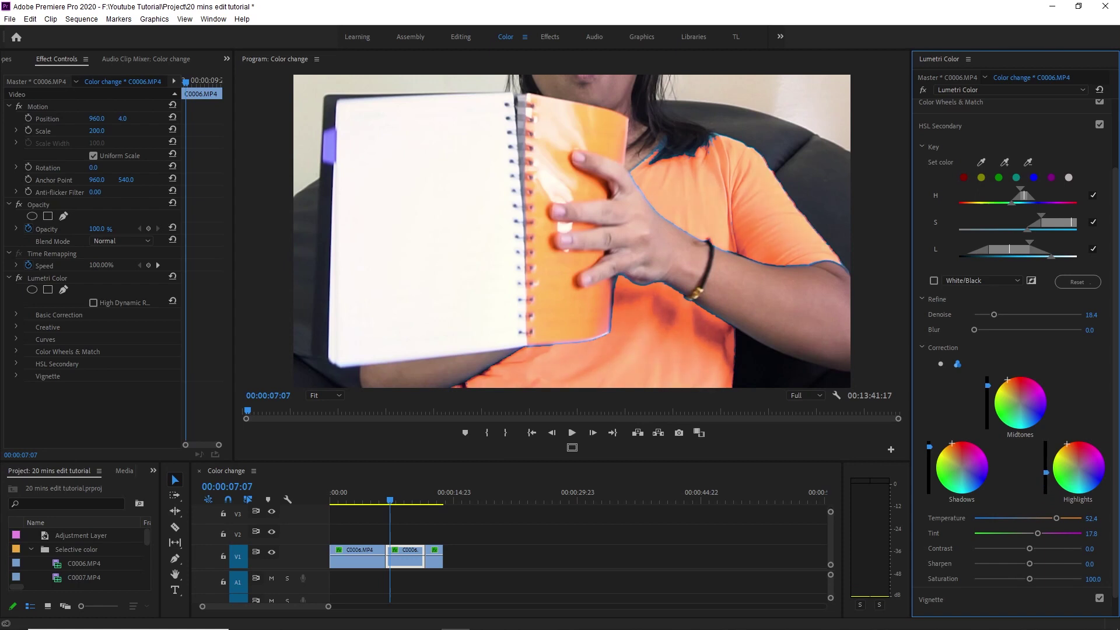
# Step: Fine-tune the orange shirt by slightly lowering the shadows level, setting Temperature to 43.8 and Blur to 2.4
pyautogui.moveTo(930, 446); pyautogui.dragTo(929, 450)
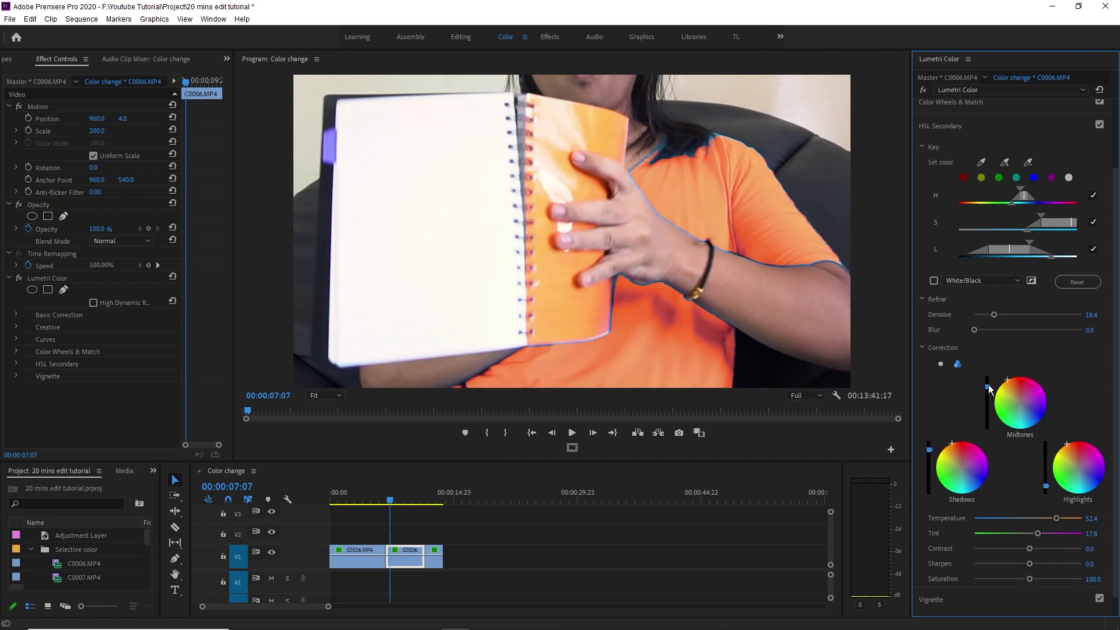
pyautogui.moveTo(1058, 515)
pyautogui.mouseDown()
pyautogui.moveTo(1015, 518)
pyautogui.moveTo(1051, 517)
pyautogui.mouseUp()
pyautogui.moveTo(973, 329); pyautogui.dragTo(981, 328)
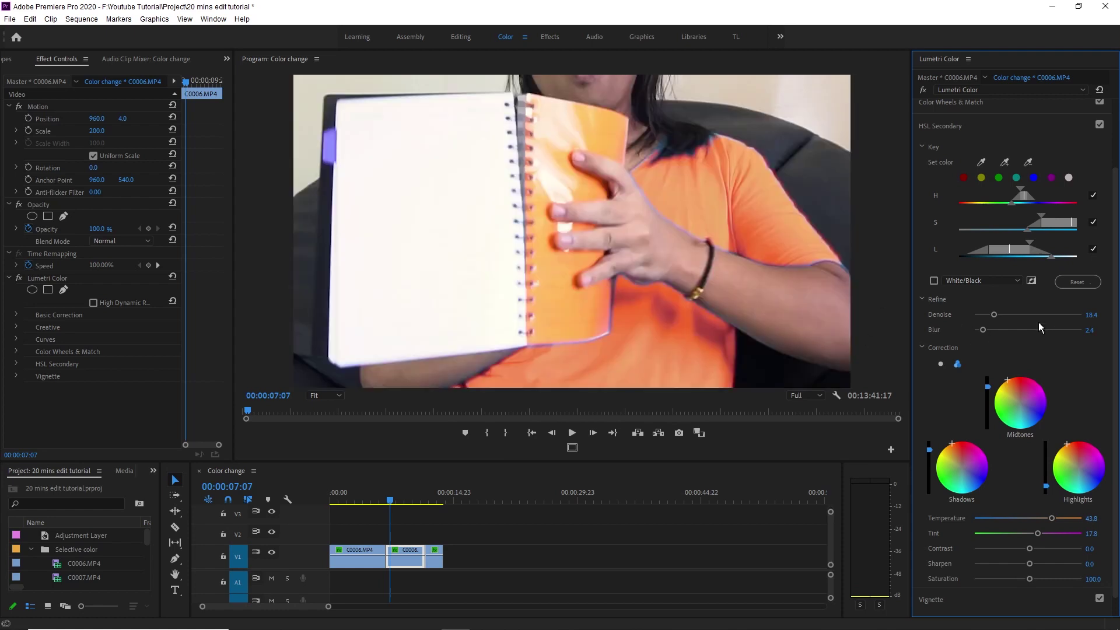
# Step: Widen the shirt key's luminance range to cover nearly all dark and bright tones
pyautogui.moveTo(1030, 245); pyautogui.dragTo(1032, 241)
pyautogui.moveTo(1034, 241); pyautogui.dragTo(1062, 241)
pyautogui.click(1051, 242)
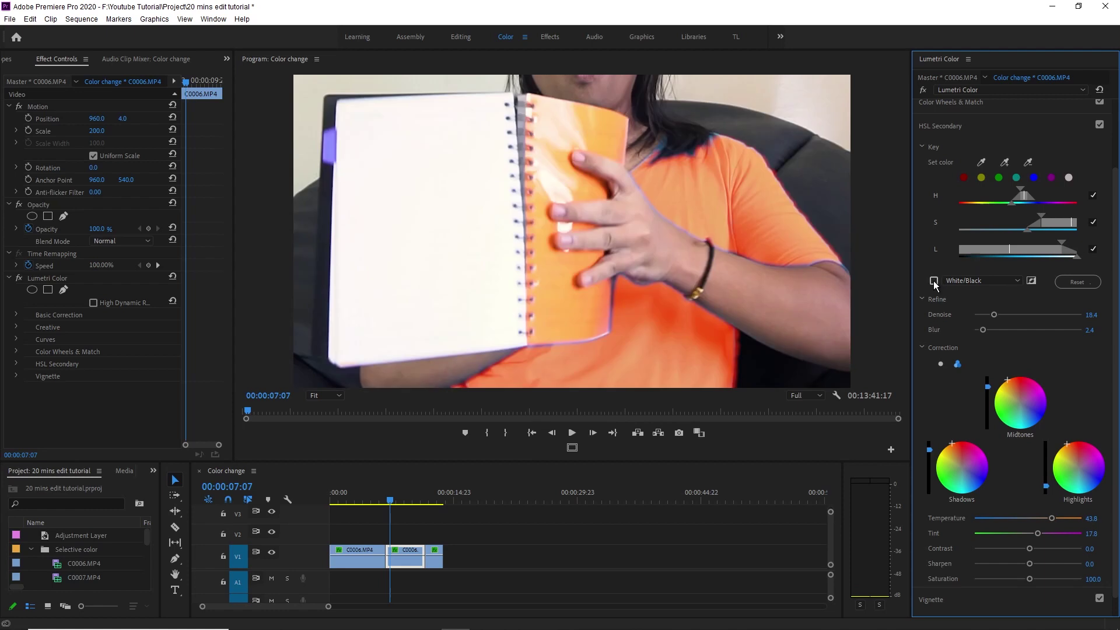
# Step: Narrow the key's saturation range and shift its hue range slightly toward green while checking the White/Black mask
pyautogui.click(933, 281)
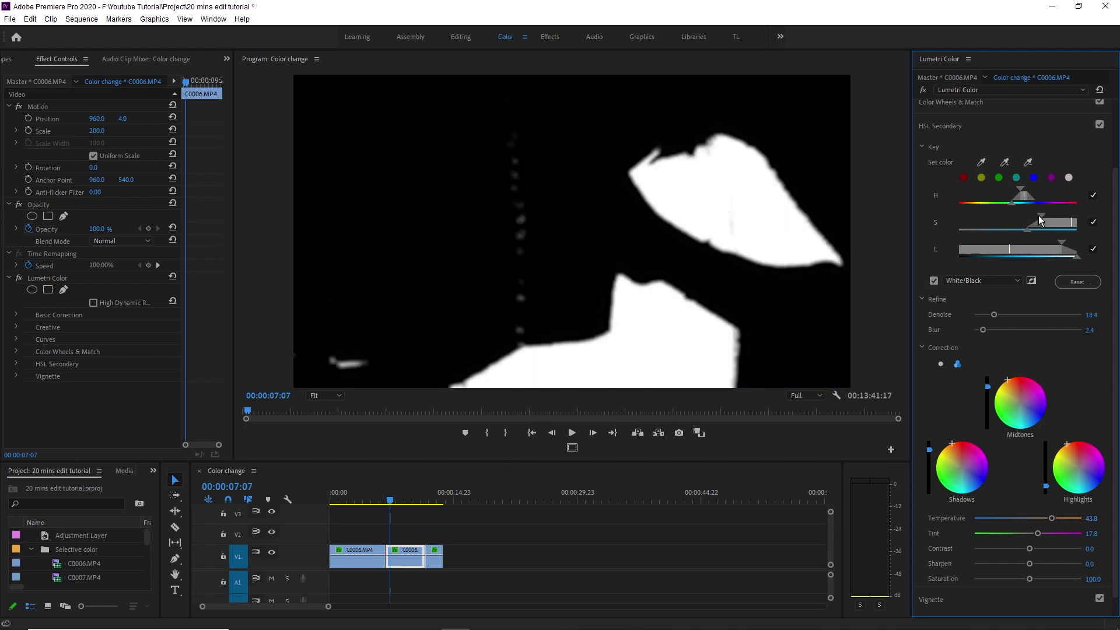
pyautogui.moveTo(1038, 216); pyautogui.dragTo(1020, 189)
pyautogui.click(935, 280)
pyautogui.click(935, 280)
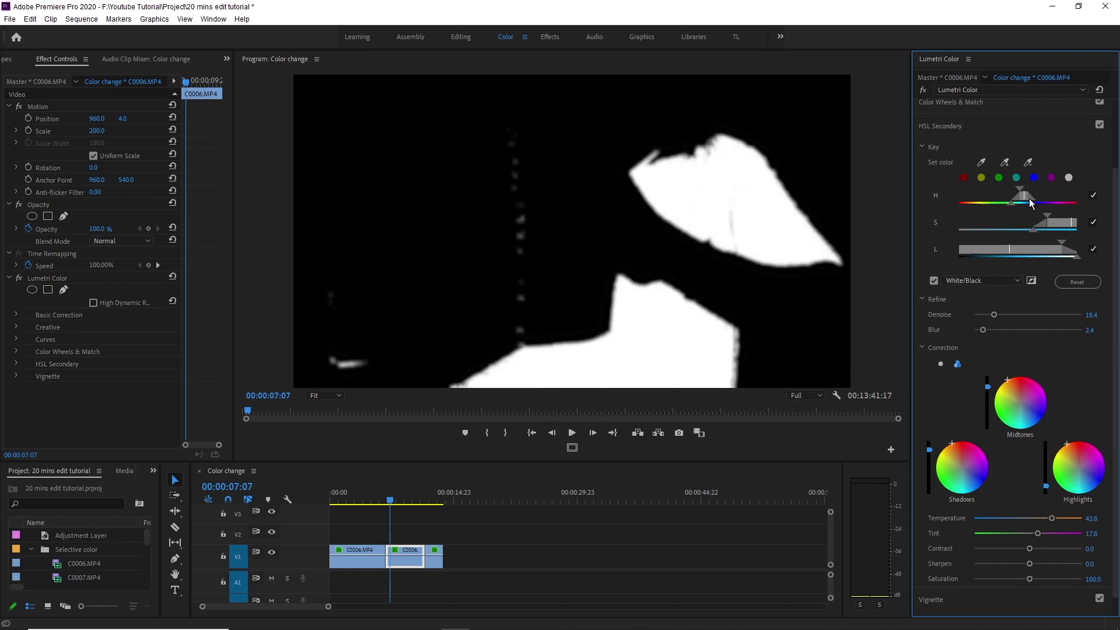
pyautogui.moveTo(1020, 194); pyautogui.dragTo(1016, 197)
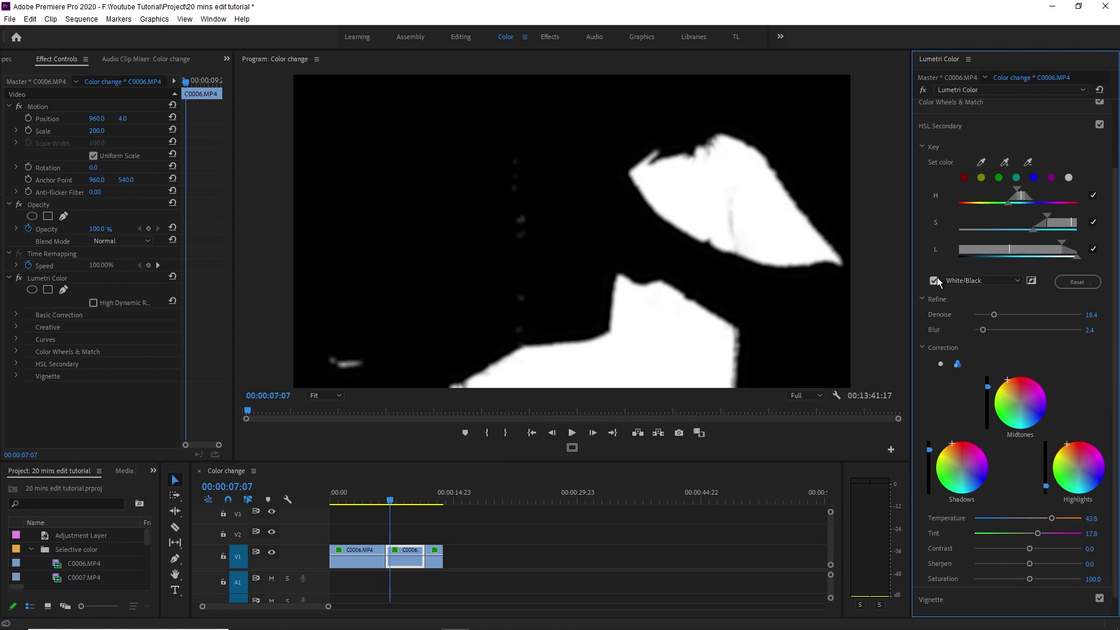
pyautogui.click(935, 280)
# Step: Reduce the key's Blur to 0.8 and check the recoloured shirt up to 00:00:08:16
pyautogui.moveTo(391, 501); pyautogui.dragTo(400, 500)
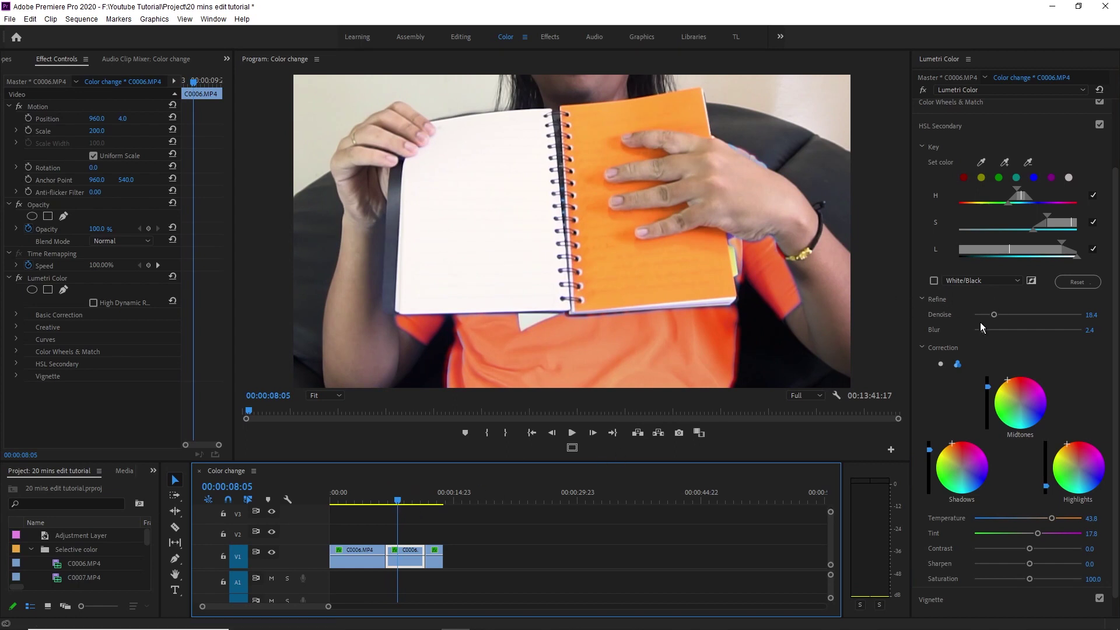
pyautogui.moveTo(983, 328); pyautogui.dragTo(977, 328)
pyautogui.moveTo(399, 500)
pyautogui.mouseDown()
pyautogui.moveTo(413, 500)
pyautogui.moveTo(402, 506)
pyautogui.mouseUp()
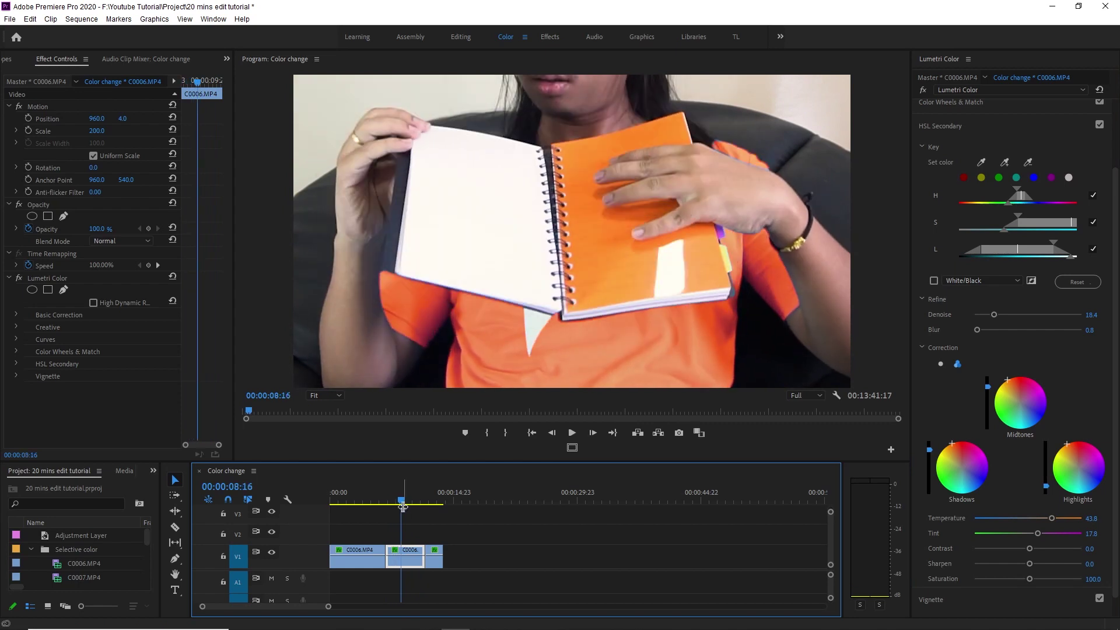
# Step: Sample the blue shirt in the last segment at 00:00:12:10 as its HSL Secondary key colour
pyautogui.click(426, 500)
pyautogui.moveTo(426, 501)
pyautogui.mouseDown()
pyautogui.moveTo(351, 495)
pyautogui.moveTo(435, 507)
pyautogui.mouseUp()
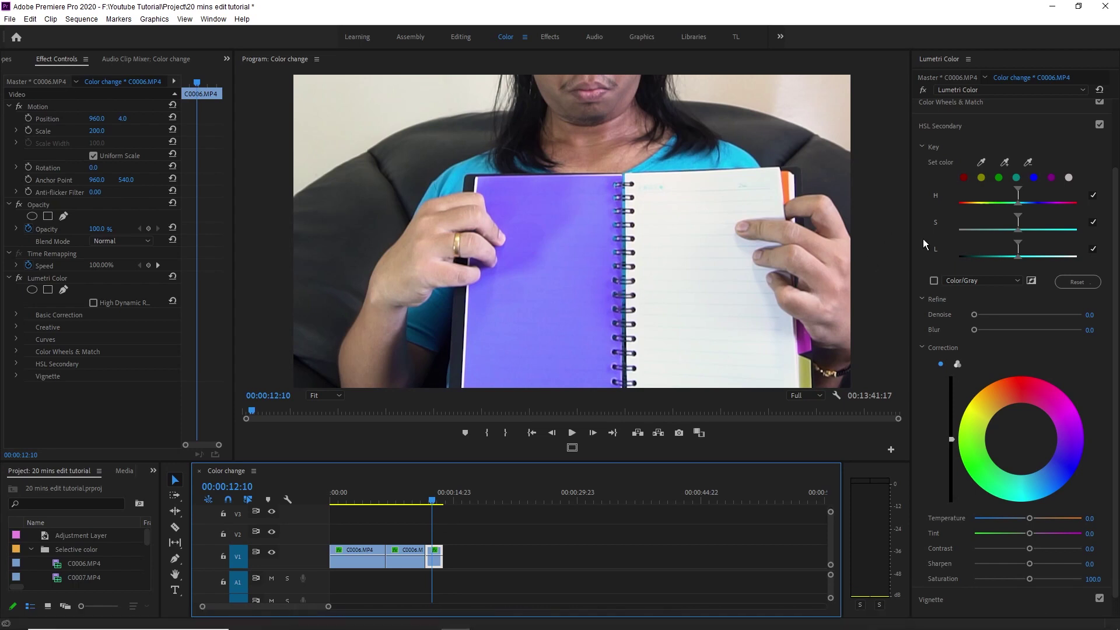
pyautogui.click(980, 163)
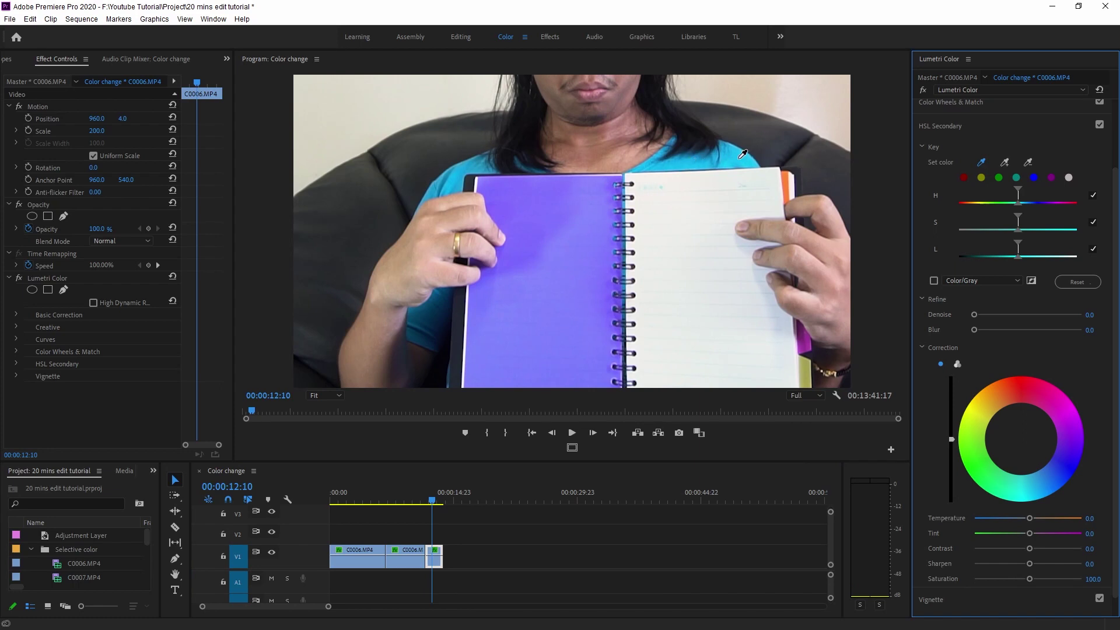
pyautogui.click(755, 158)
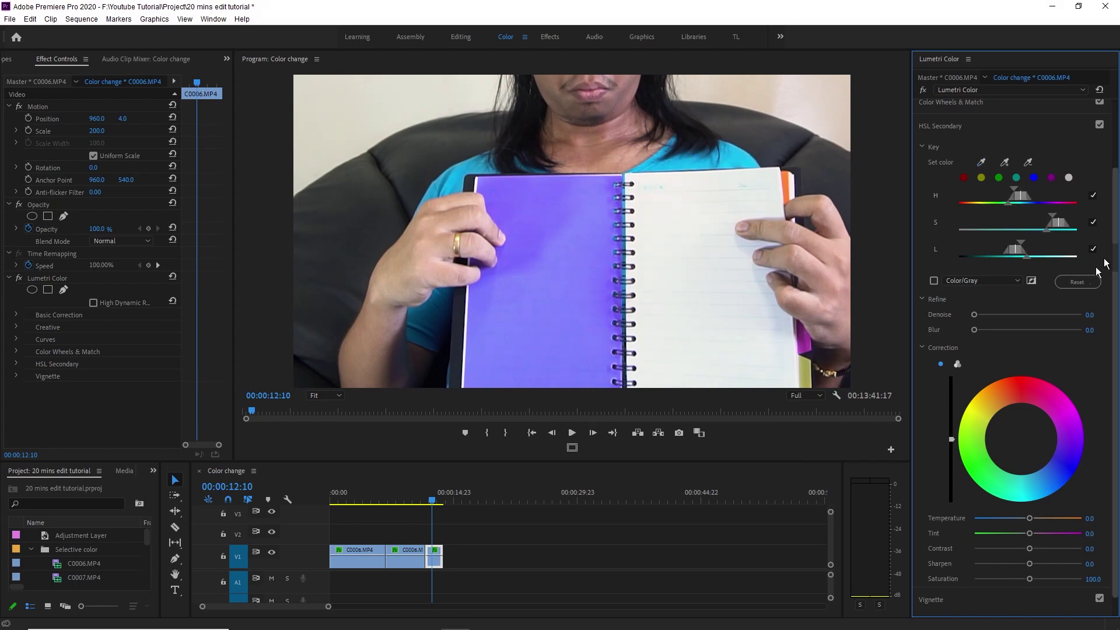
# Step: Show the last segment's Color/Gray mask and widen the hue, saturation and luminance ranges to cover the blue shirt
pyautogui.click(933, 281)
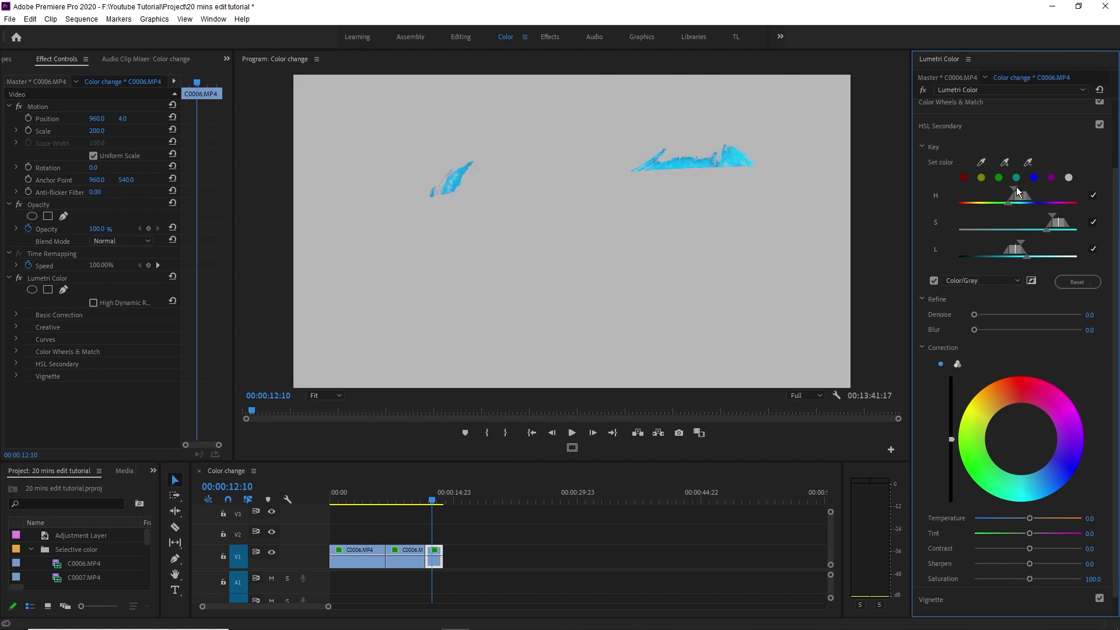
pyautogui.moveTo(1015, 188); pyautogui.dragTo(1015, 189)
pyautogui.moveTo(1048, 215); pyautogui.dragTo(1062, 252)
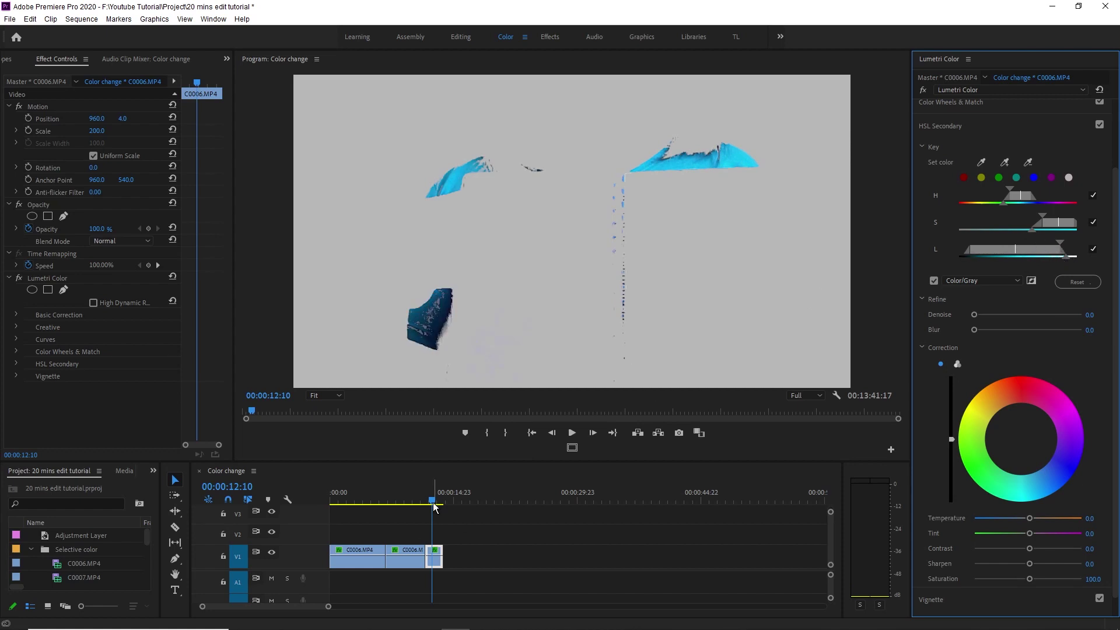
# Step: Shift the last segment's key toward slightly greener hues, higher saturation and darker luminance, and switch its mask to White/Black
pyautogui.click(934, 281)
pyautogui.click(934, 280)
pyautogui.click(934, 281)
pyautogui.click(933, 280)
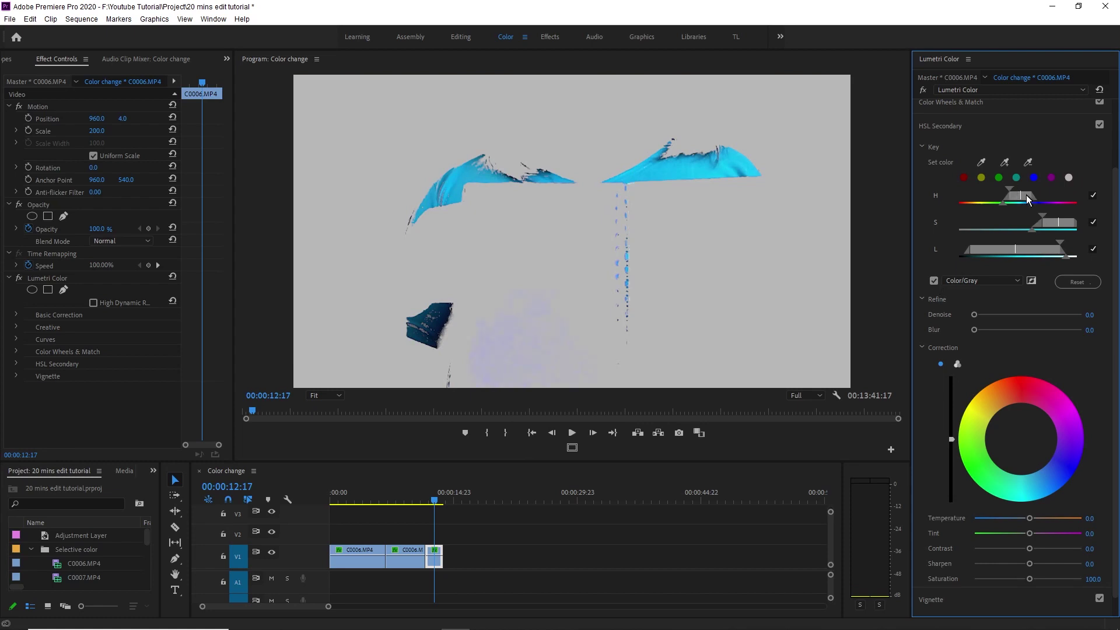
pyautogui.moveTo(1012, 187); pyautogui.dragTo(987, 249)
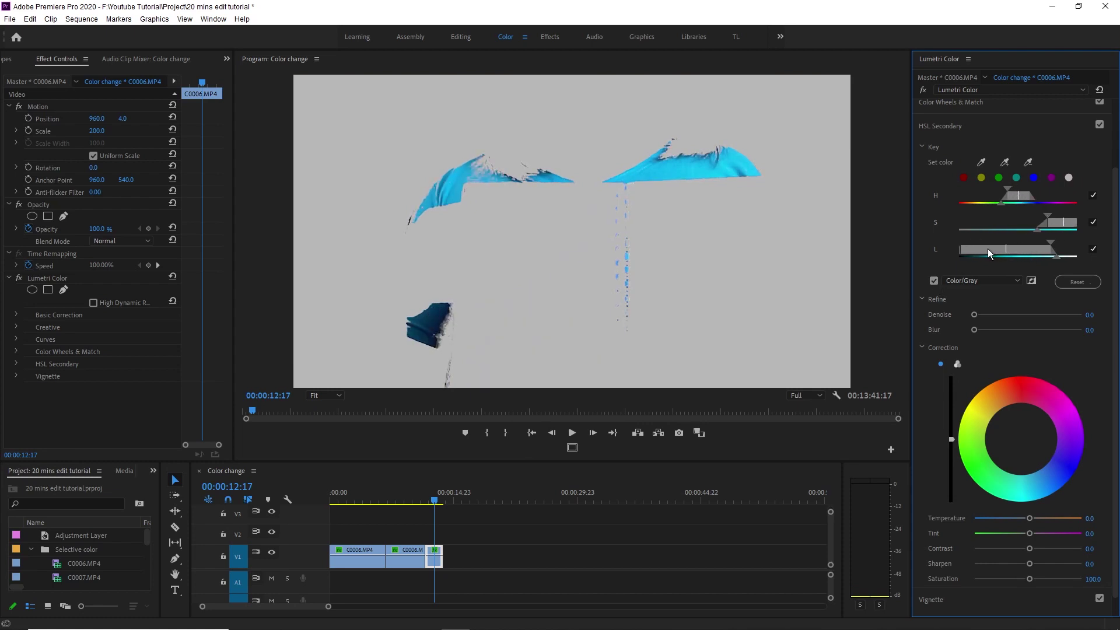
pyautogui.click(953, 285)
pyautogui.click(965, 318)
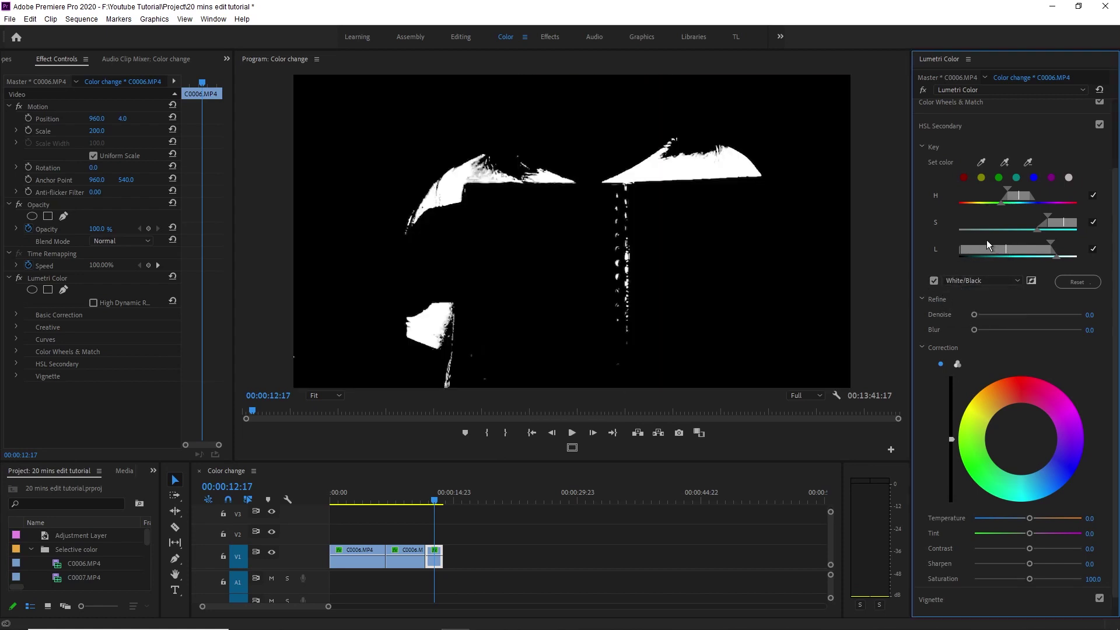
# Step: Lower the key's saturation range, refine it with Denoise 15.7 and Blur 0.8, and preview the unmasked segment up to 00:00:13:03
pyautogui.moveTo(1055, 221); pyautogui.dragTo(1047, 227)
pyautogui.moveTo(975, 314)
pyautogui.mouseDown()
pyautogui.moveTo(991, 314)
pyautogui.moveTo(977, 330)
pyautogui.mouseUp()
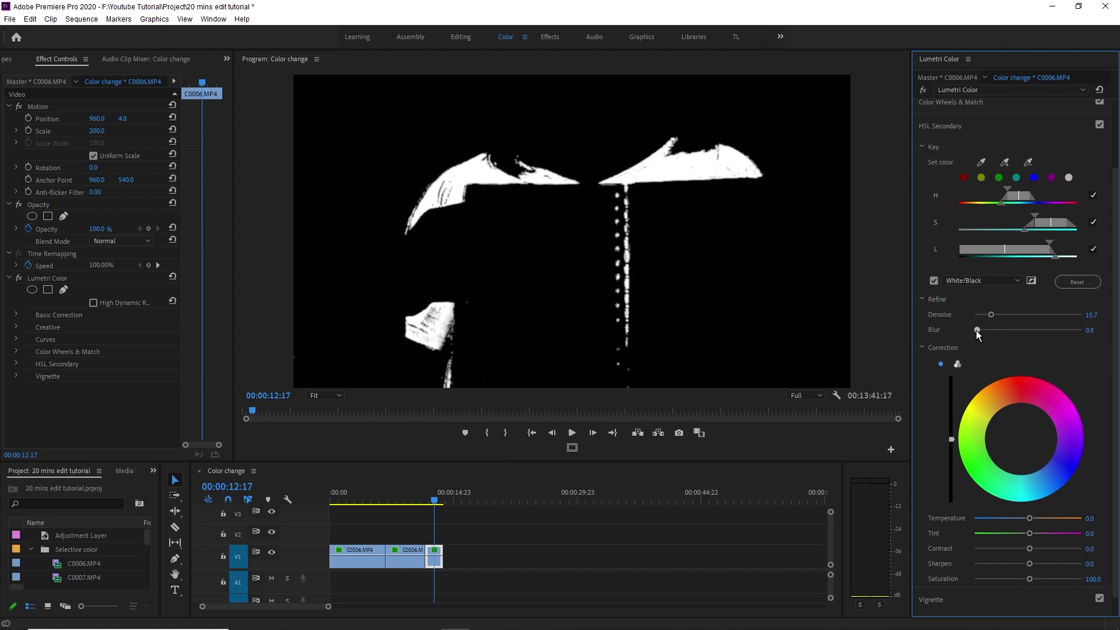
pyautogui.click(933, 281)
pyautogui.press('space')
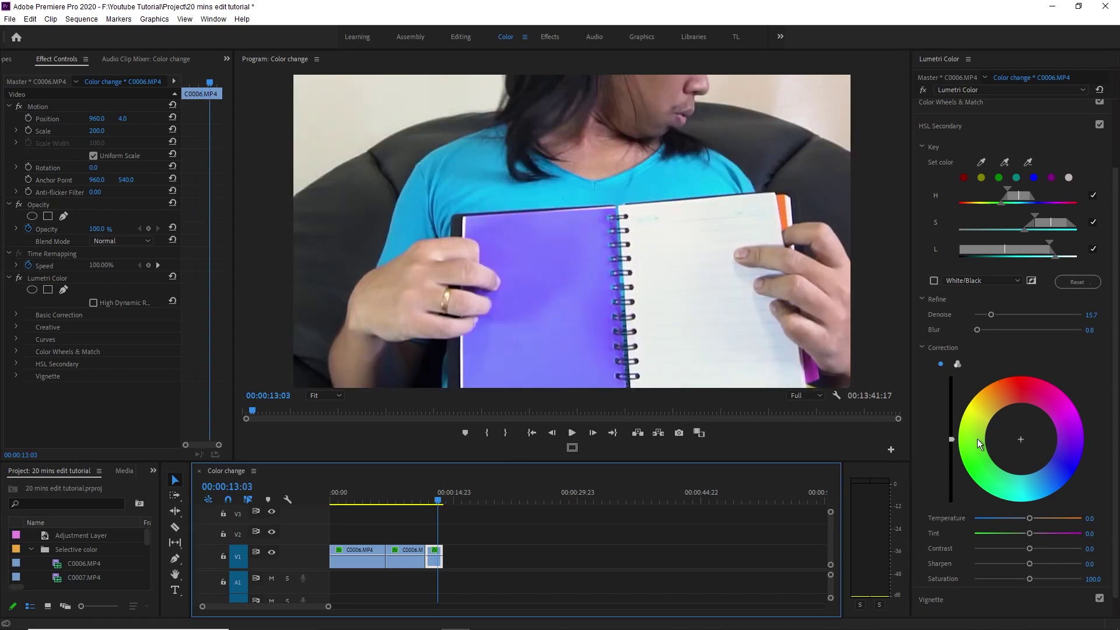
# Step: Switch the HSL Secondary correction to three colour wheels and tint shadows and highlights blue-violet and midtones magenta
pyautogui.click(957, 364)
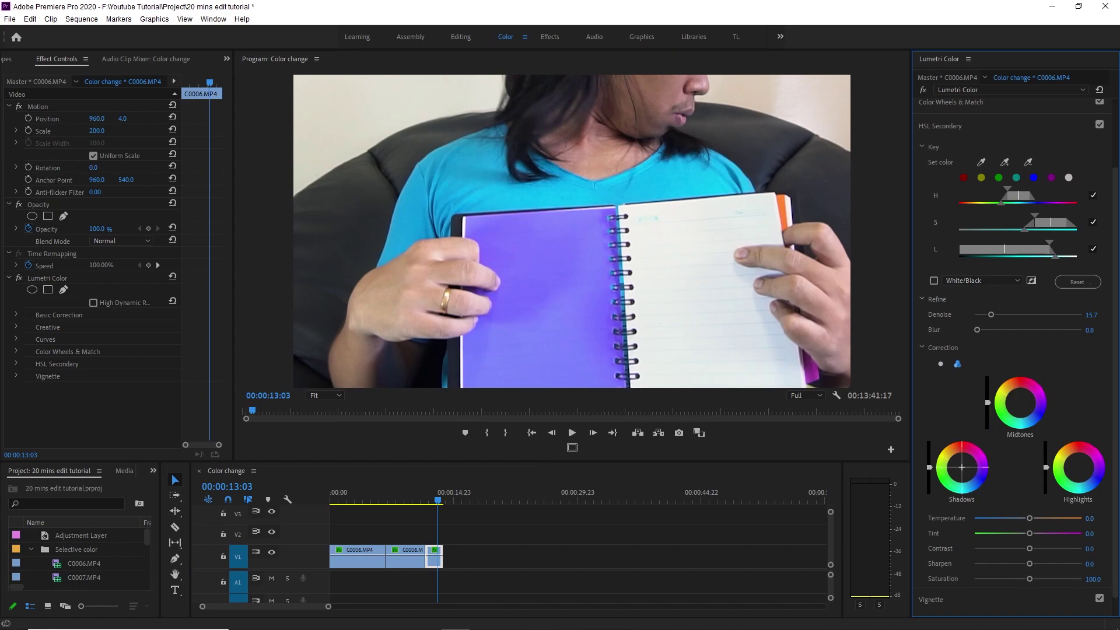
pyautogui.moveTo(961, 467); pyautogui.dragTo(986, 476)
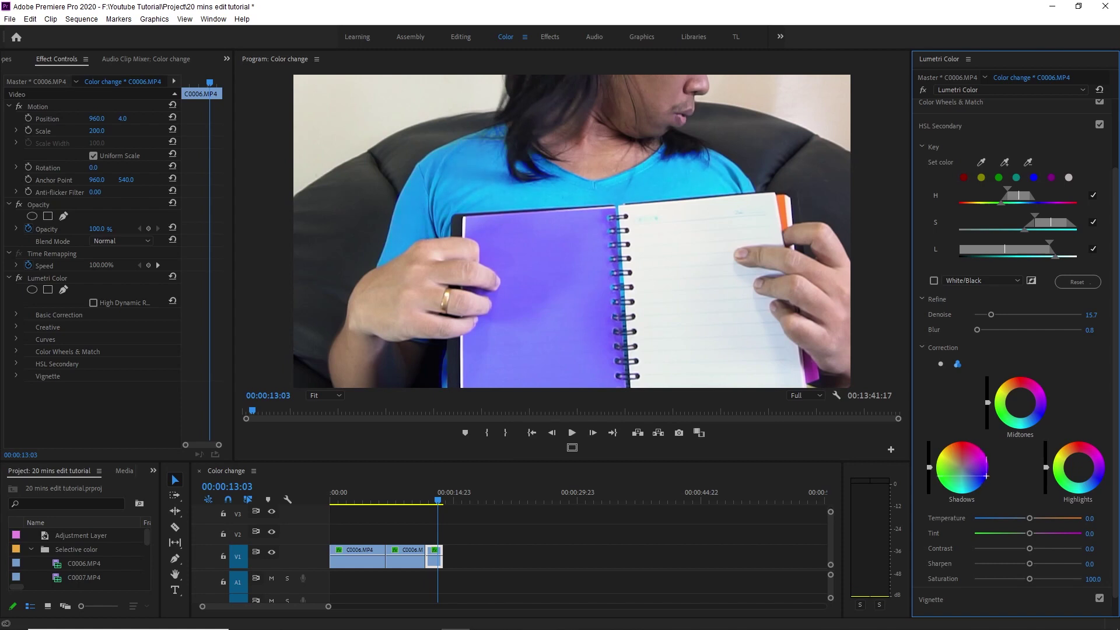
pyautogui.moveTo(1021, 406); pyautogui.dragTo(1040, 387)
pyautogui.moveTo(1081, 465); pyautogui.dragTo(1101, 476)
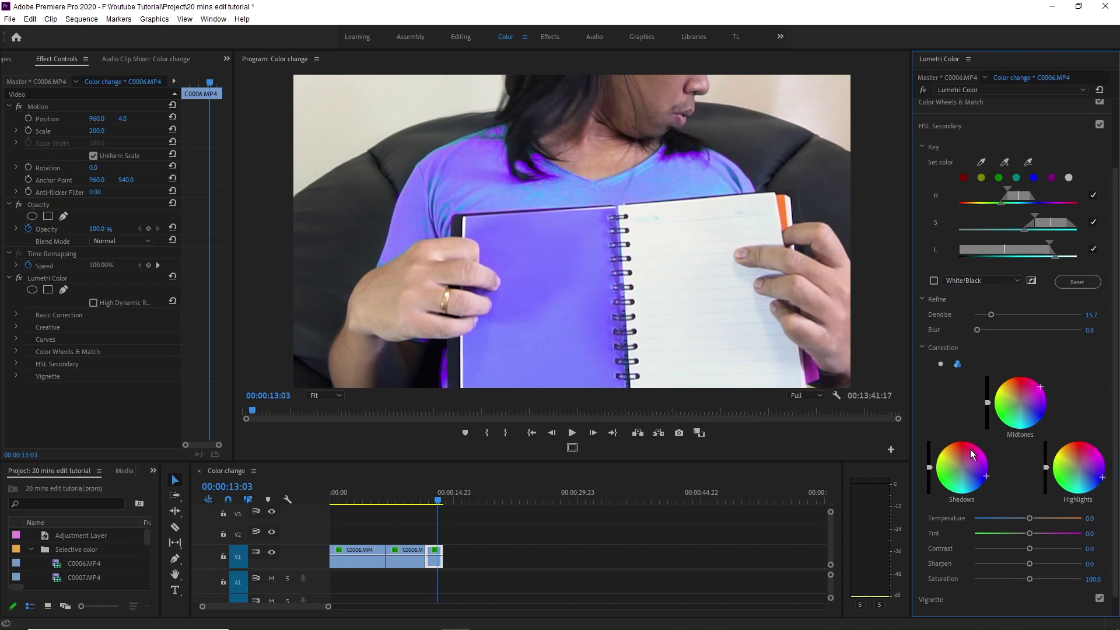
# Step: Raise the brightness of the keyed shirt's shadows and lower that of its midtones and highlights
pyautogui.moveTo(929, 467); pyautogui.dragTo(929, 447)
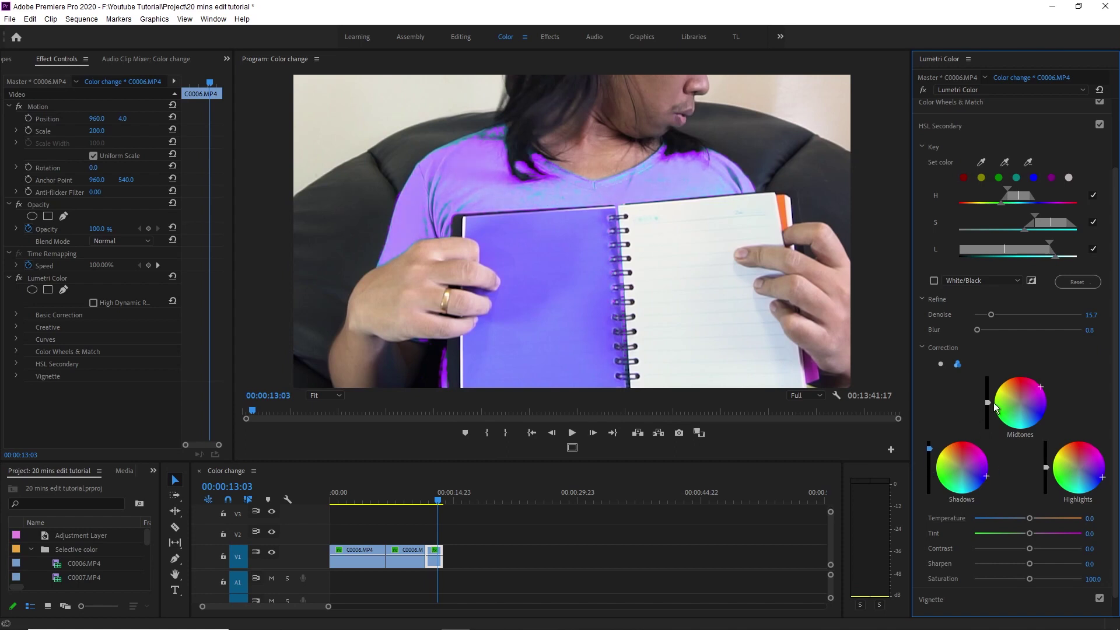
pyautogui.moveTo(987, 403); pyautogui.dragTo(987, 416)
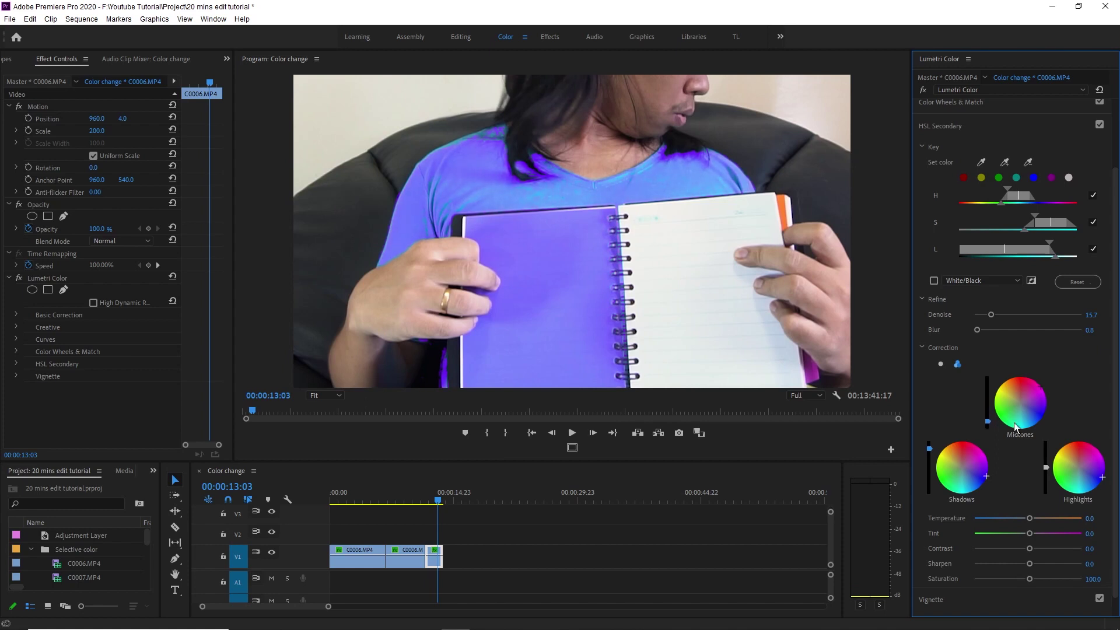
pyautogui.moveTo(1046, 467); pyautogui.dragTo(1045, 479)
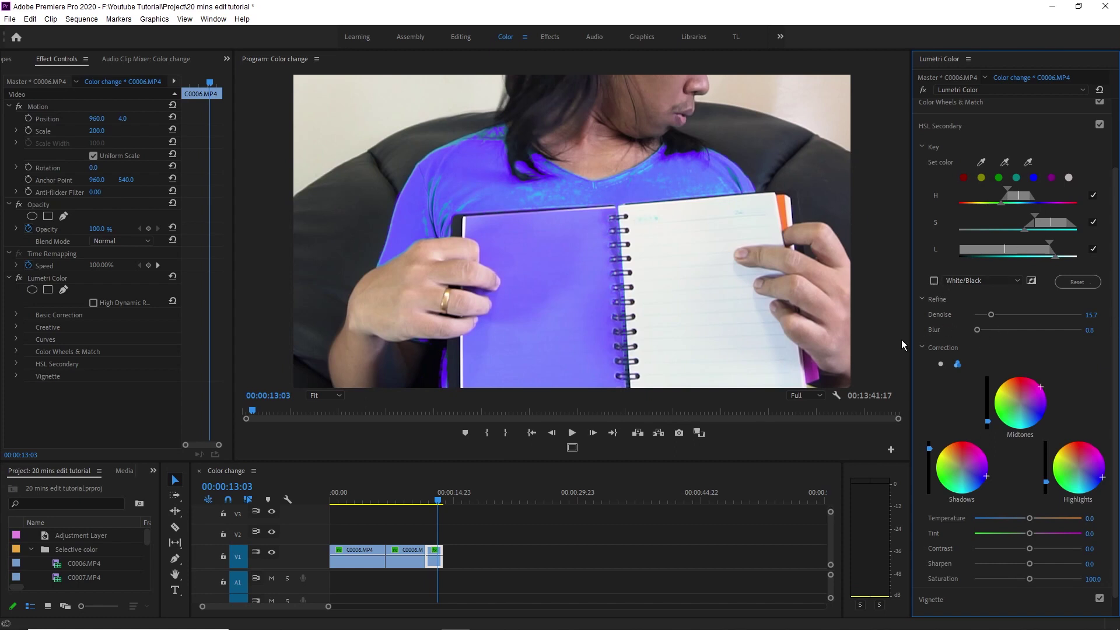
# Step: Rework the key's hue, saturation and luminance ranges against the White/Black mask and refine it with Denoise 93.5 and Blur 1.1
pyautogui.click(933, 281)
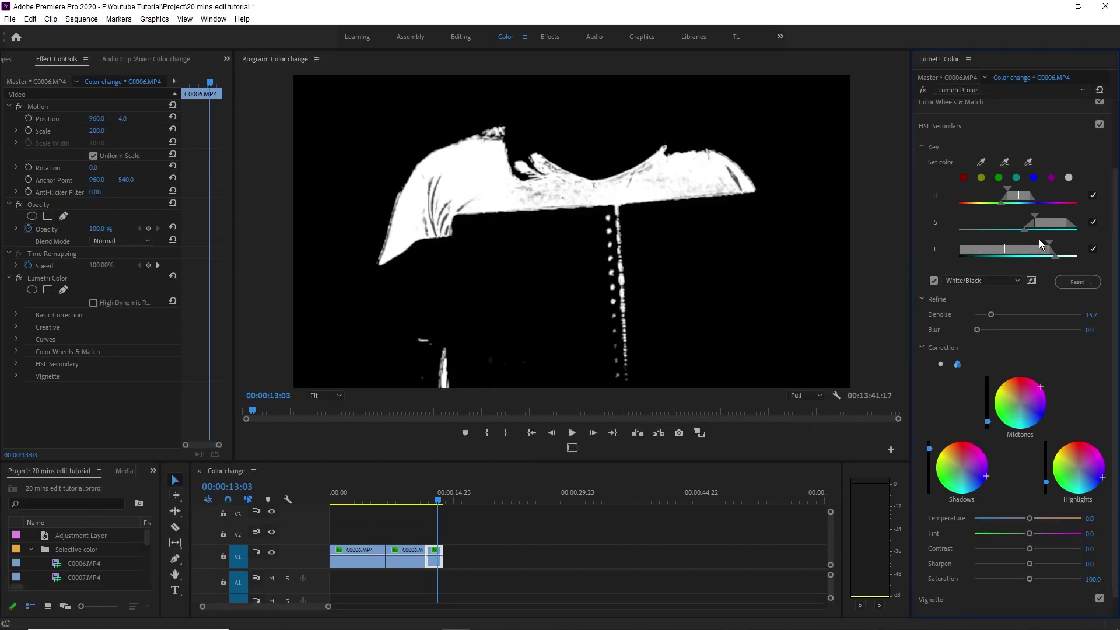
pyautogui.moveTo(1007, 249); pyautogui.dragTo(1056, 227)
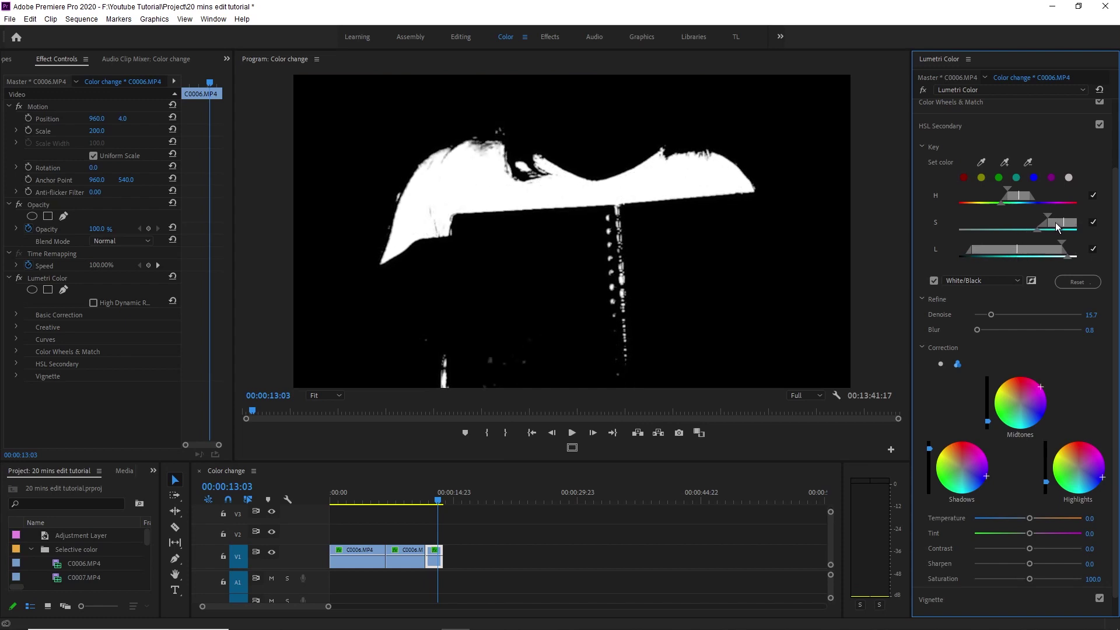
pyautogui.click(934, 281)
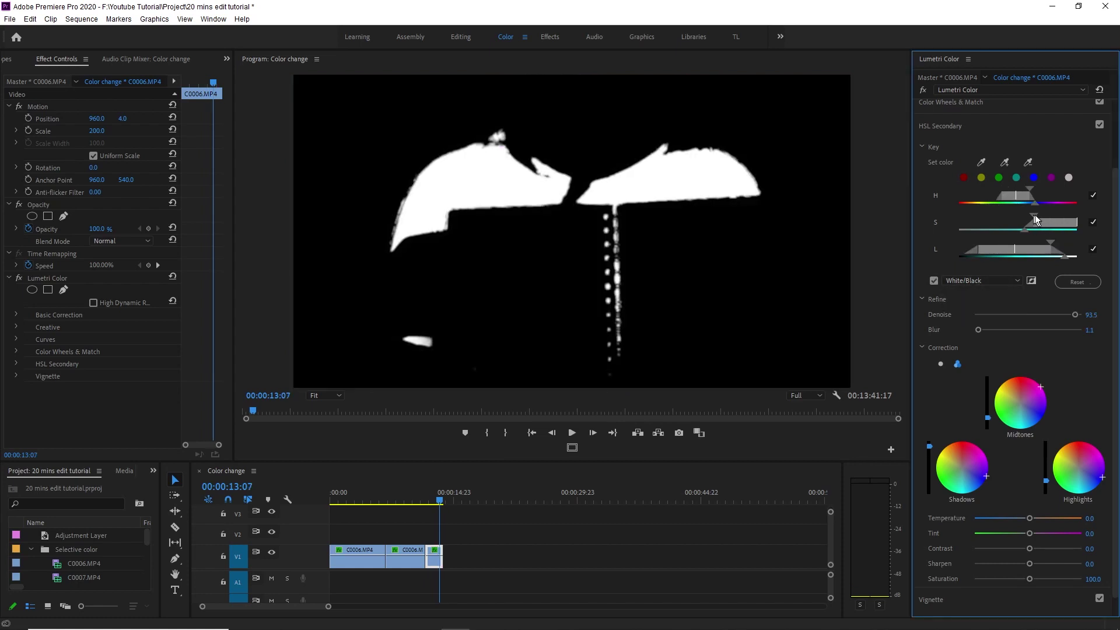
# Step: Extend the key's saturation range toward lower values to cover the whole shirt at 00:00:13:07, checking it with and without the mask
pyautogui.moveTo(1035, 215); pyautogui.dragTo(1035, 219)
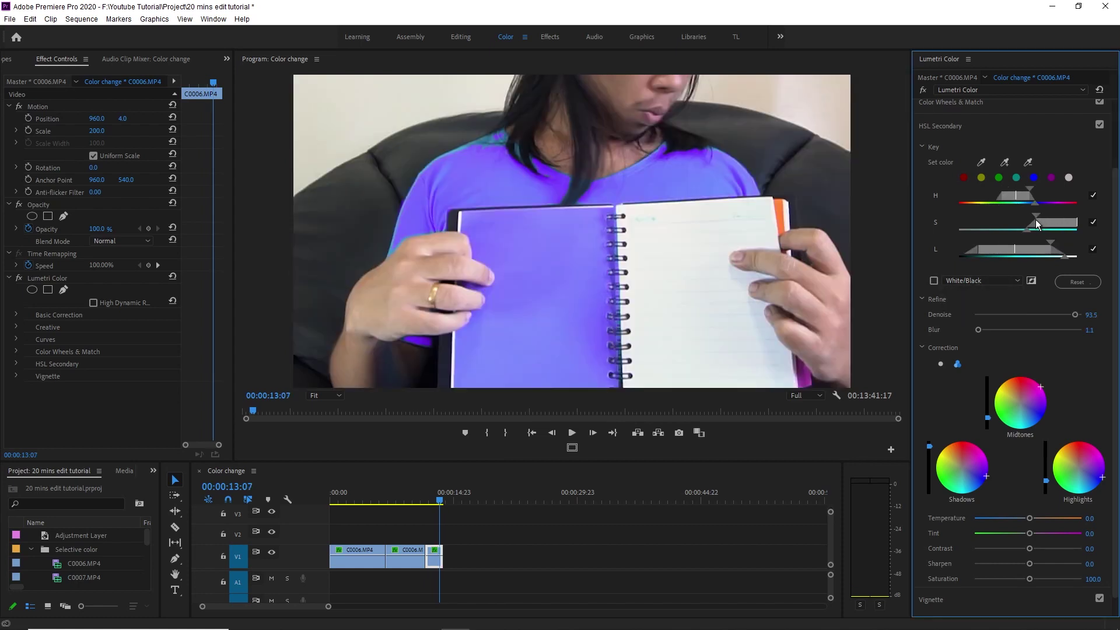
pyautogui.moveTo(1034, 216); pyautogui.dragTo(1017, 216)
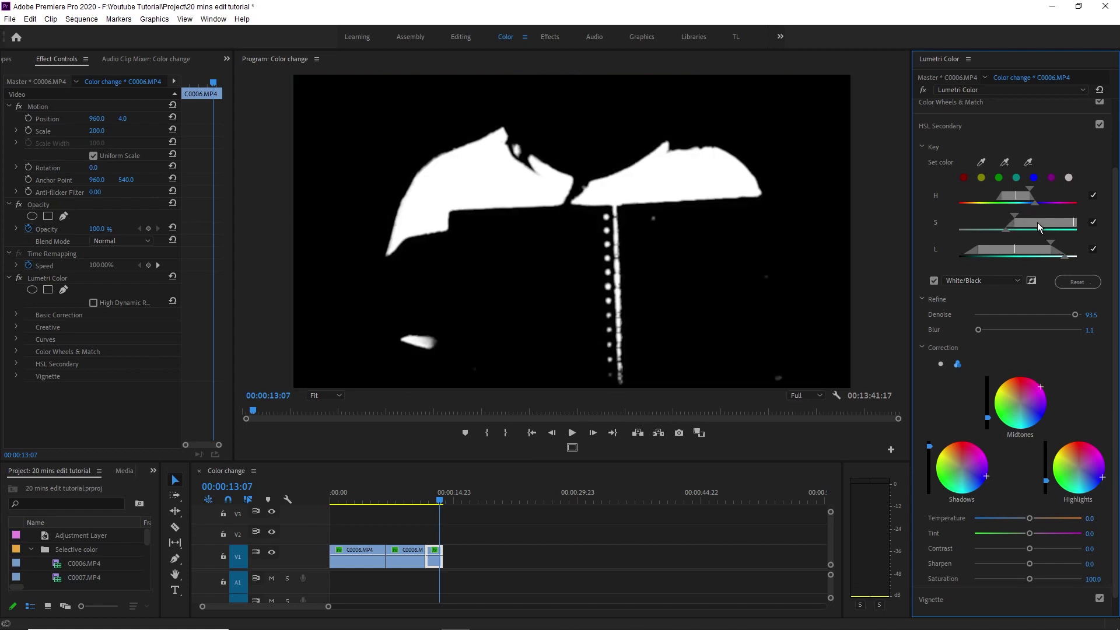
pyautogui.moveTo(1037, 222); pyautogui.dragTo(1035, 222)
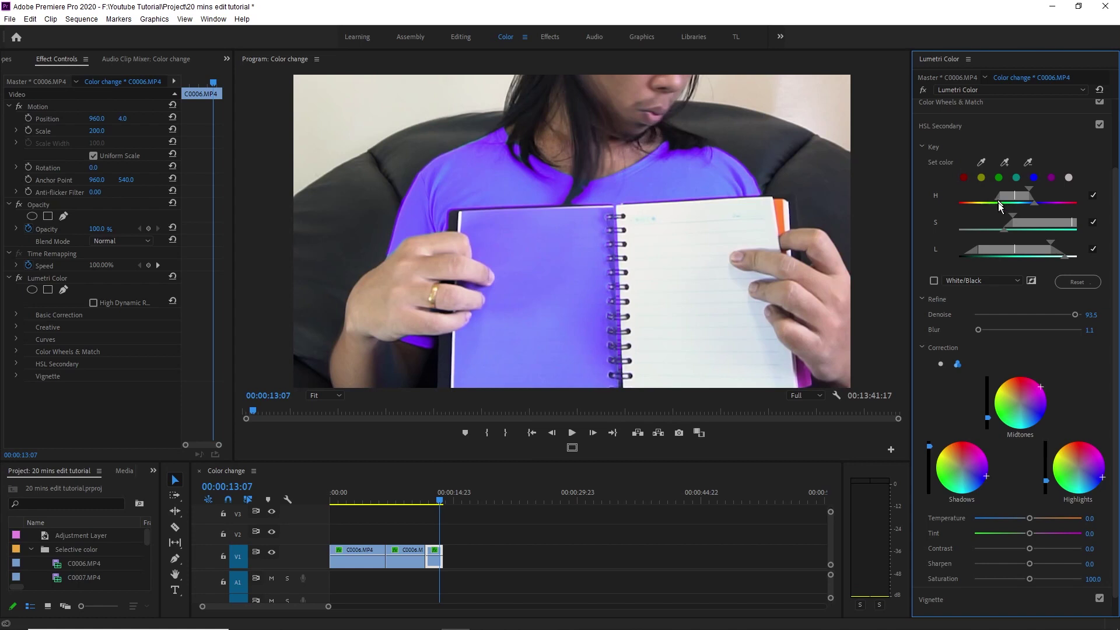
# Step: Review the recoloured last segment, play the edited segments from the start, and show the whole sequence in the timeline
pyautogui.moveTo(439, 500)
pyautogui.mouseDown()
pyautogui.moveTo(416, 501)
pyautogui.moveTo(445, 499)
pyautogui.moveTo(420, 505)
pyautogui.moveTo(434, 505)
pyautogui.mouseUp()
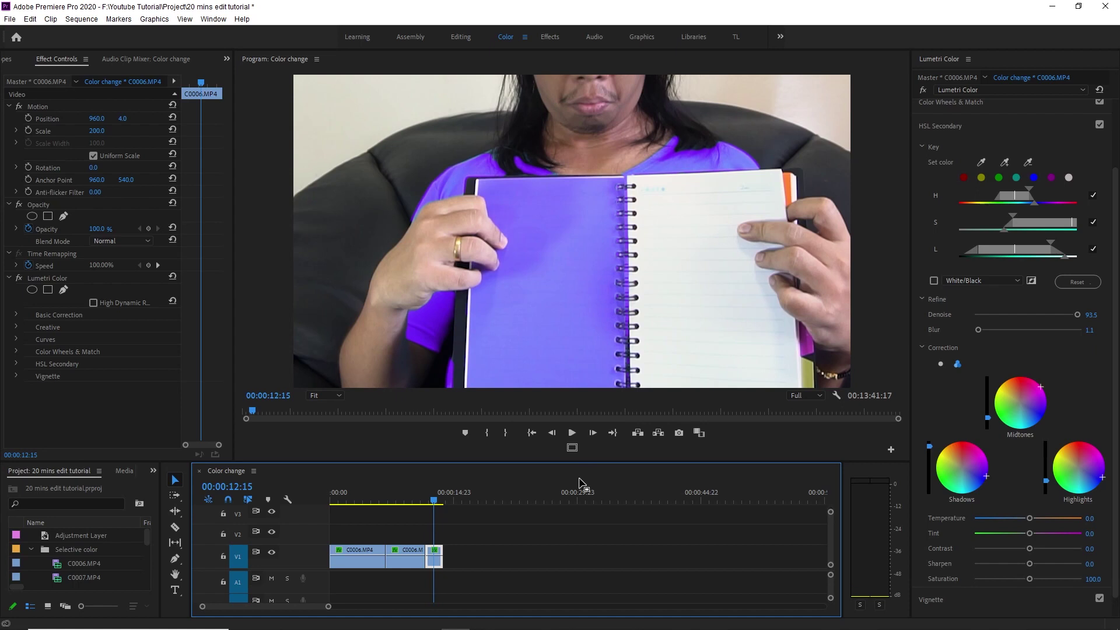
pyautogui.click(435, 502)
pyautogui.click(336, 501)
pyautogui.press('space')
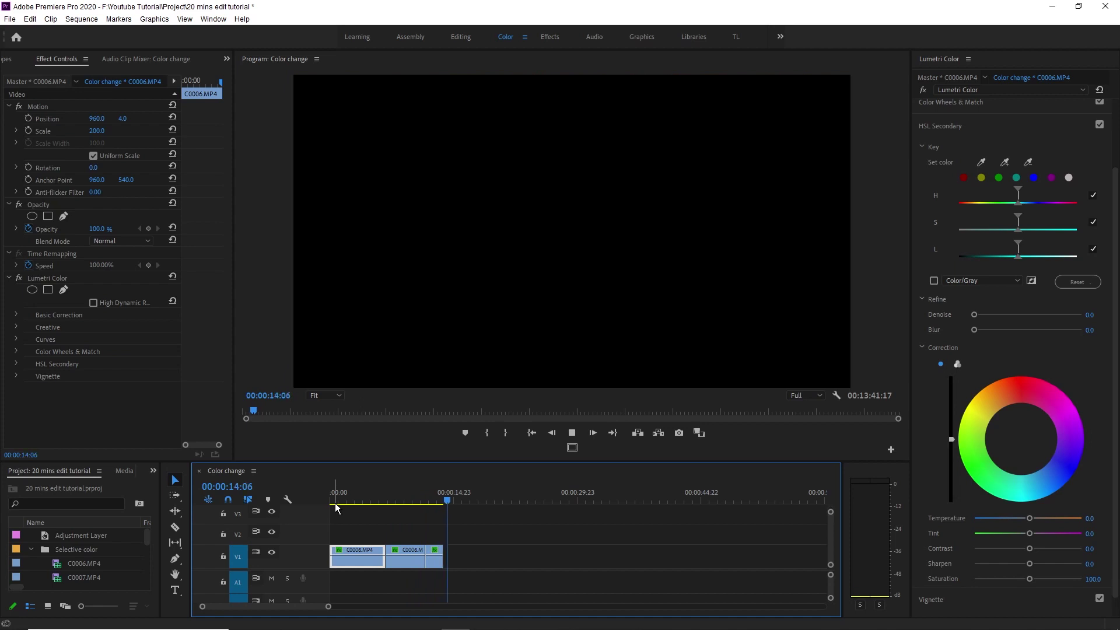
pyautogui.press('\\')
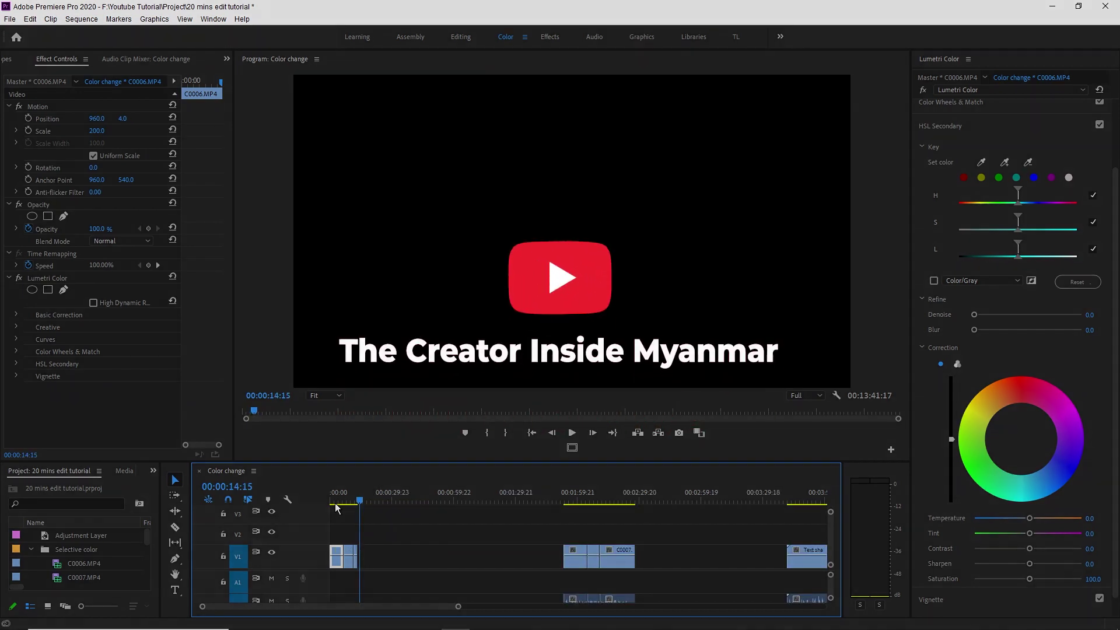